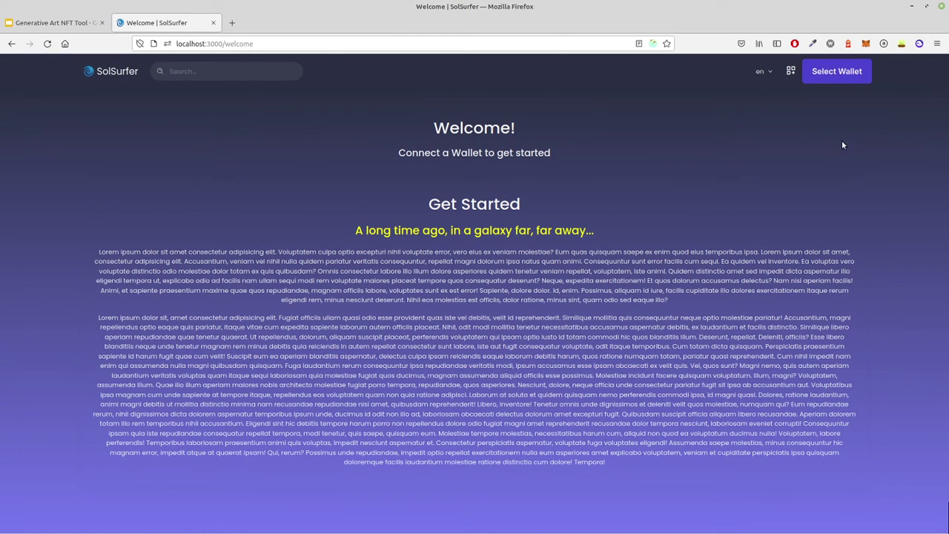
Connect the Phantom wallet to the site and check the options available in the account menu
click(836, 72)
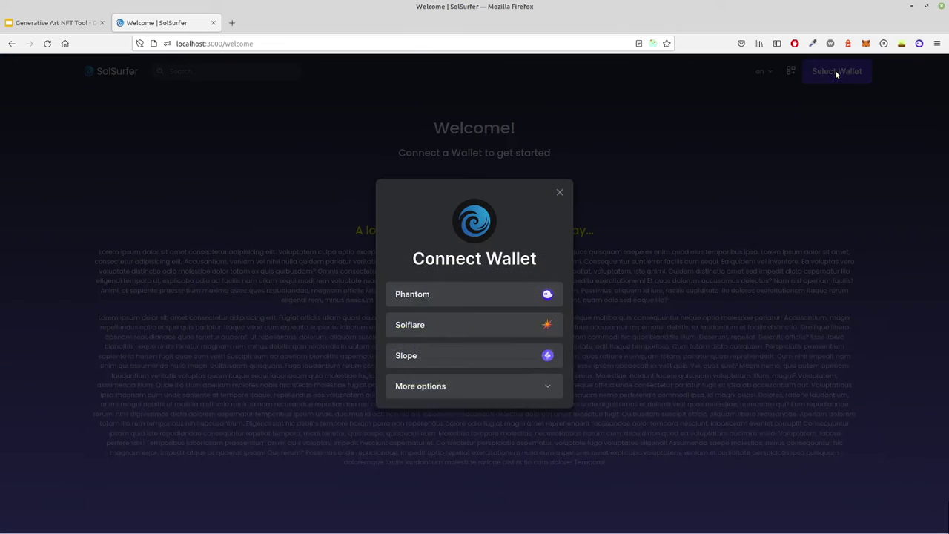
click(427, 296)
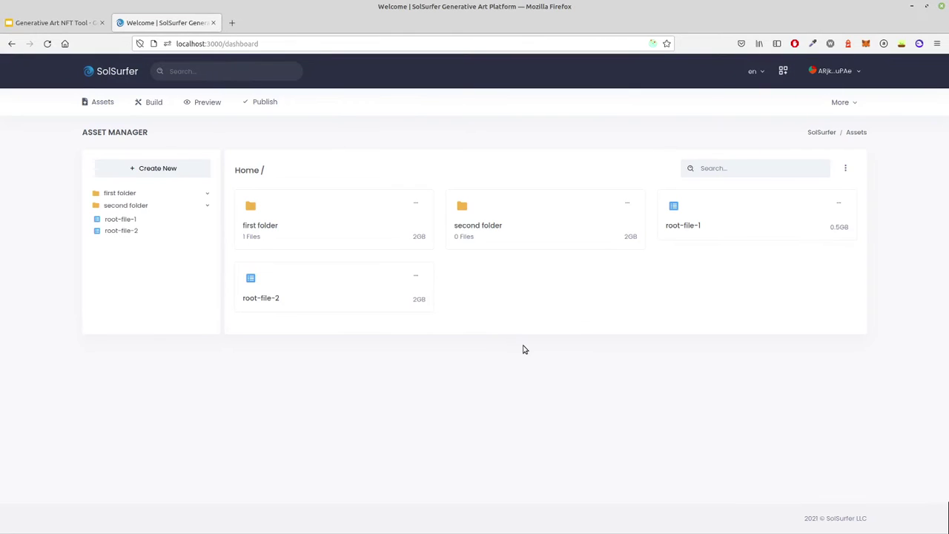
click(844, 74)
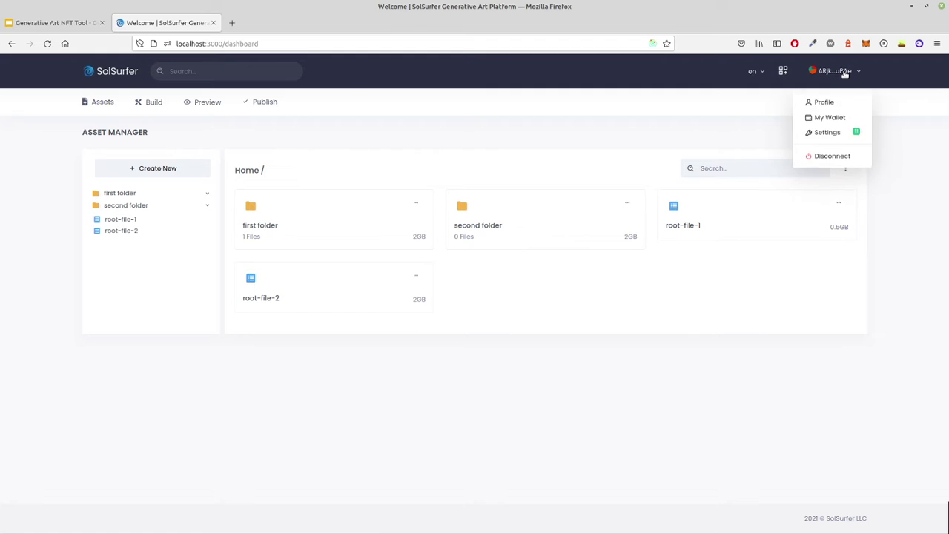
click(844, 74)
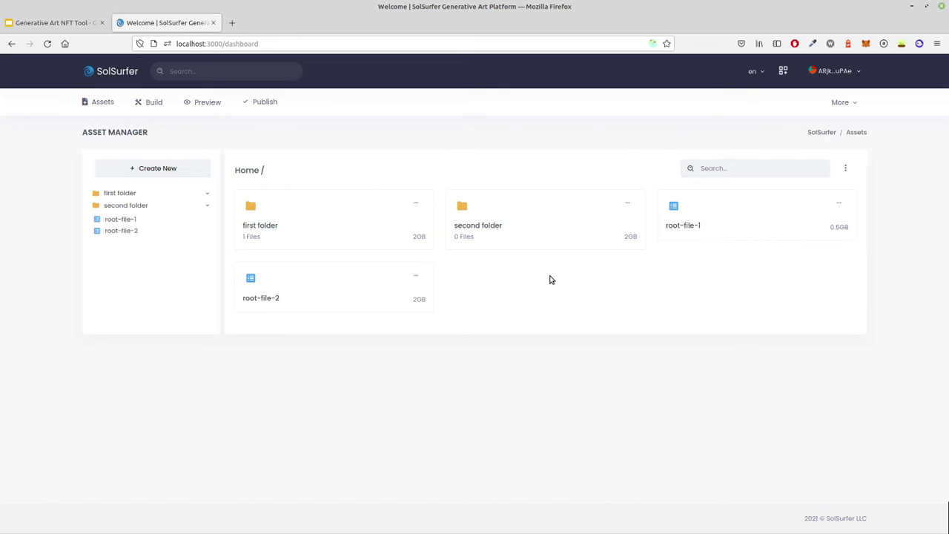
Create a new folder named art-resources in the asset manager's Home directory
click(162, 169)
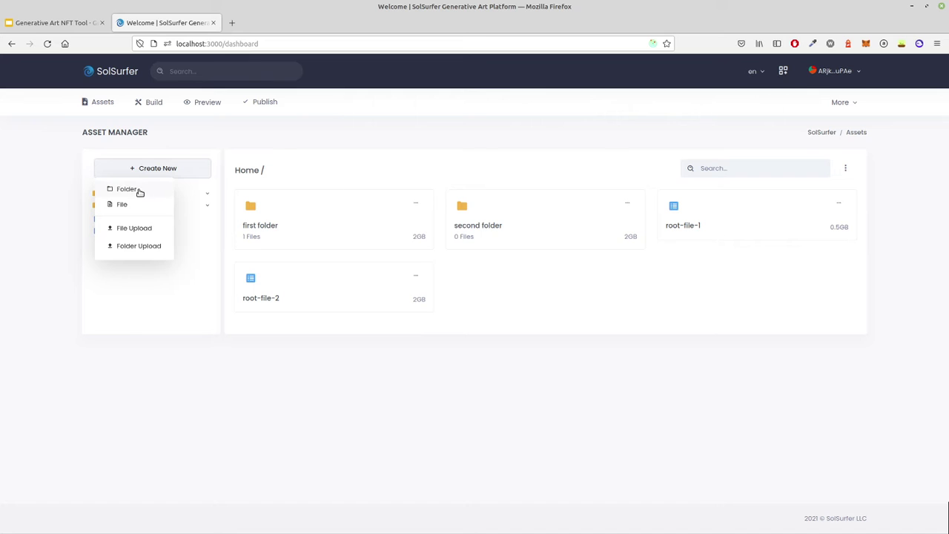
click(139, 192)
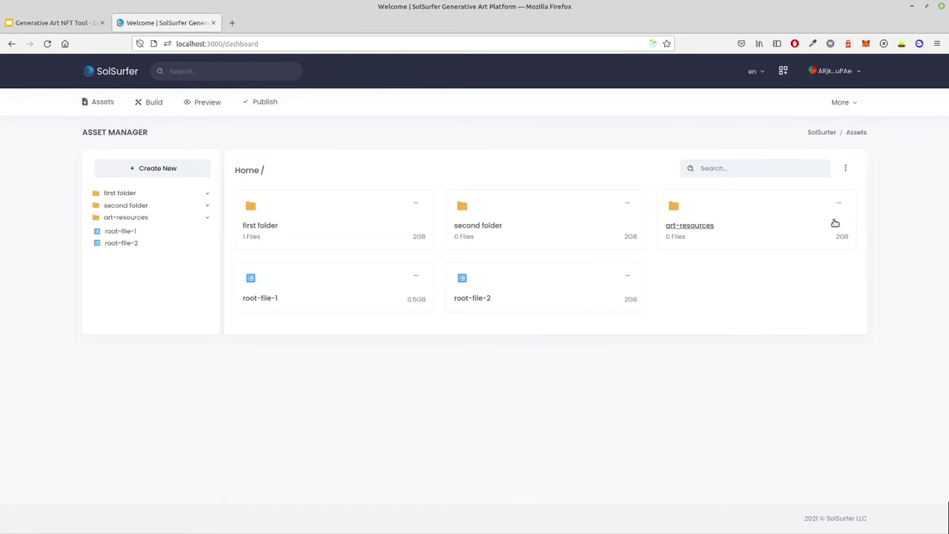
View the contents of the art-resources folder and of first folder, returning to Home after each
click(746, 218)
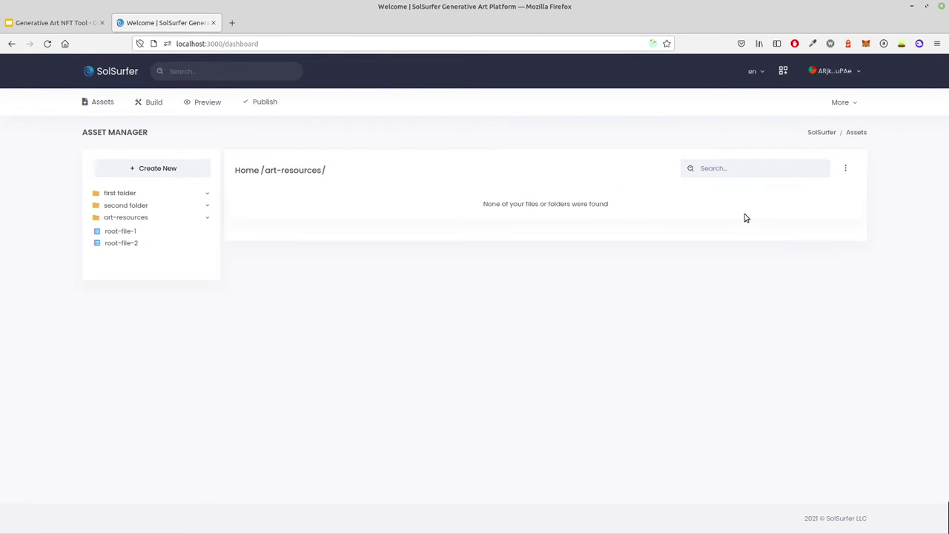
click(244, 172)
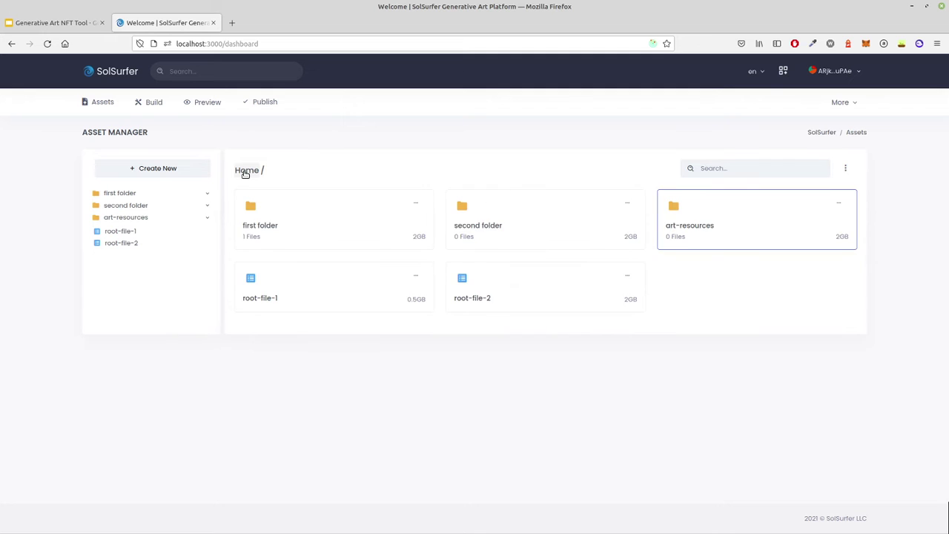
click(336, 220)
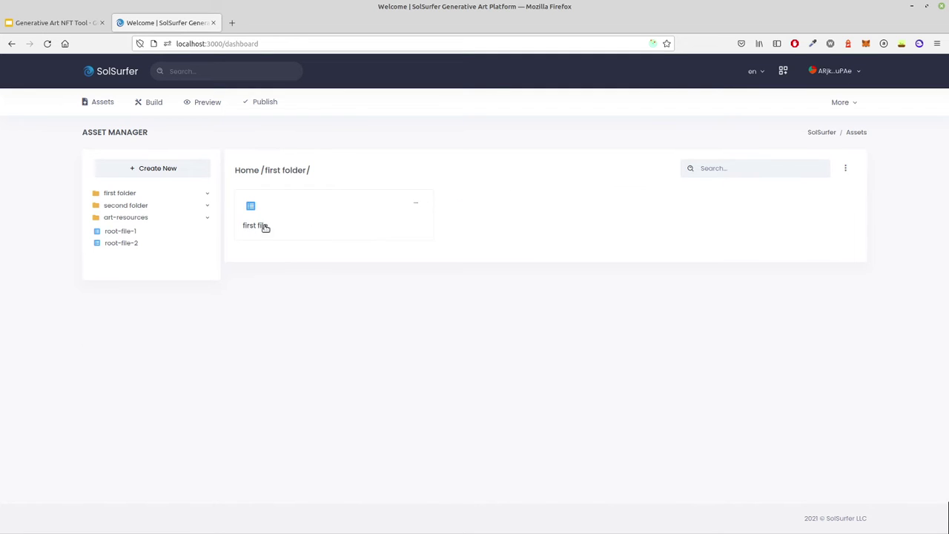
click(244, 172)
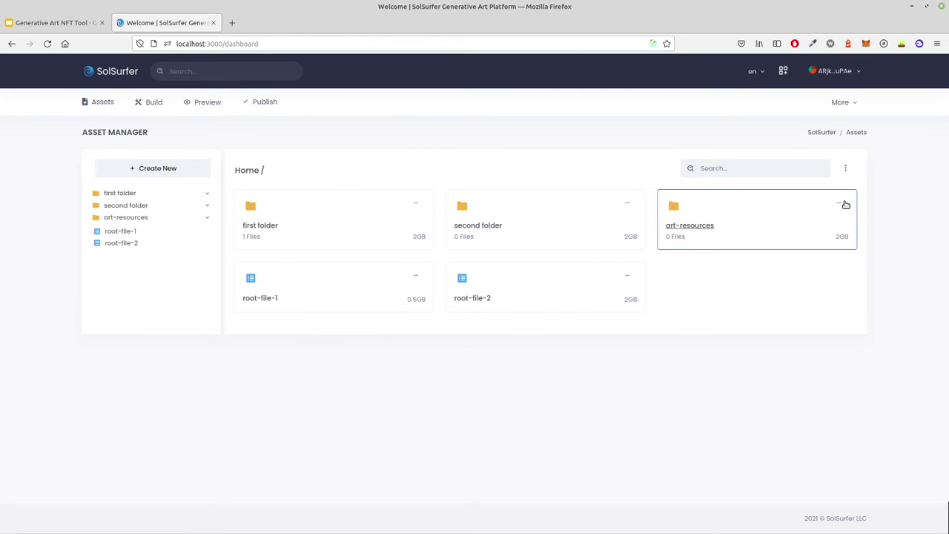
Add a file named red-hair to the art-resources folder, check it inside the folder and return to Home
click(840, 204)
click(852, 239)
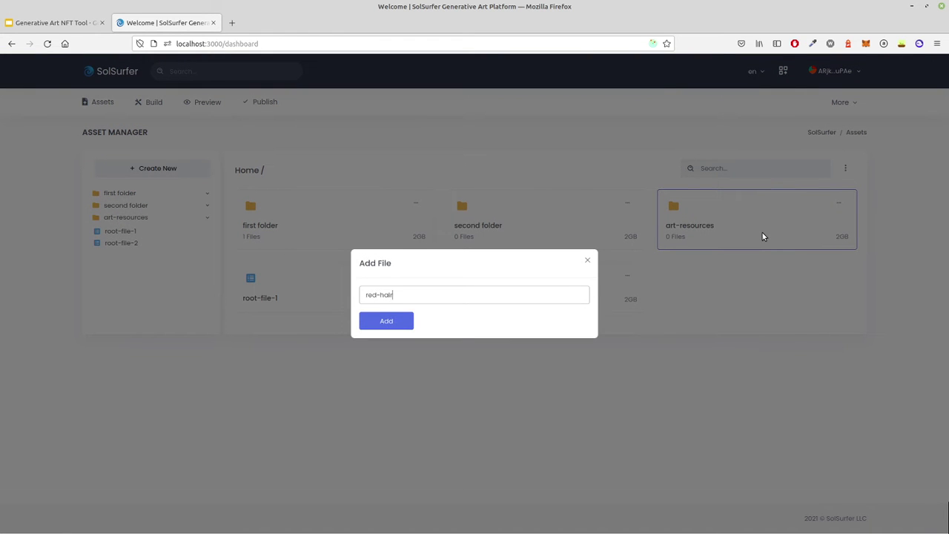
click(384, 323)
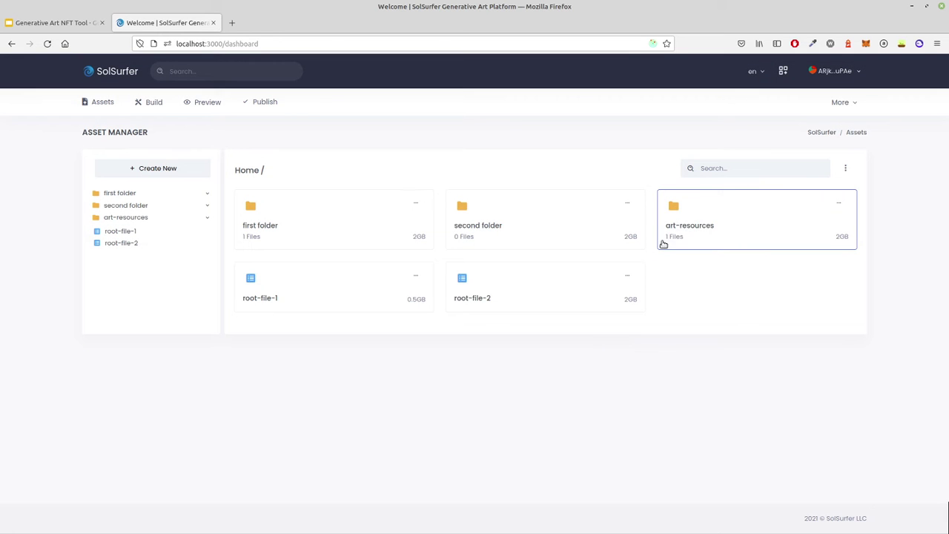
click(708, 224)
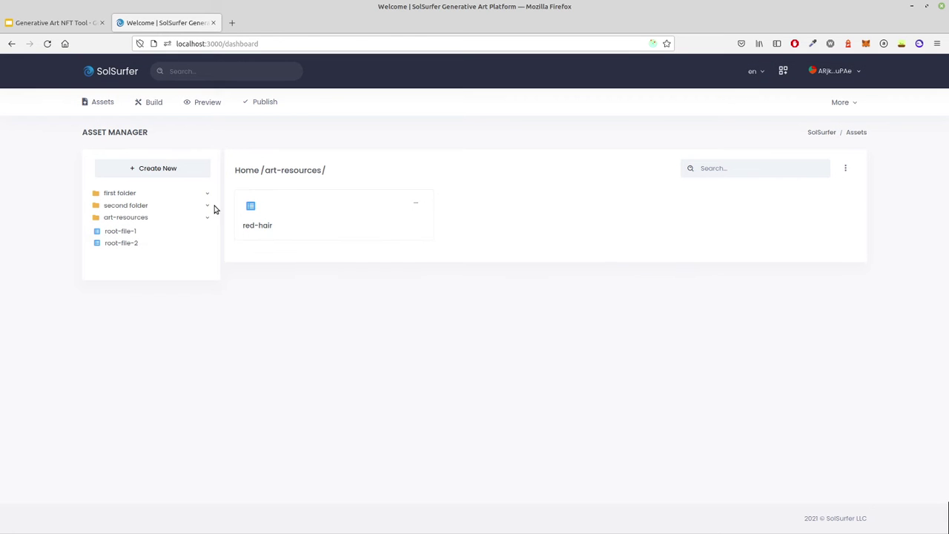
click(247, 171)
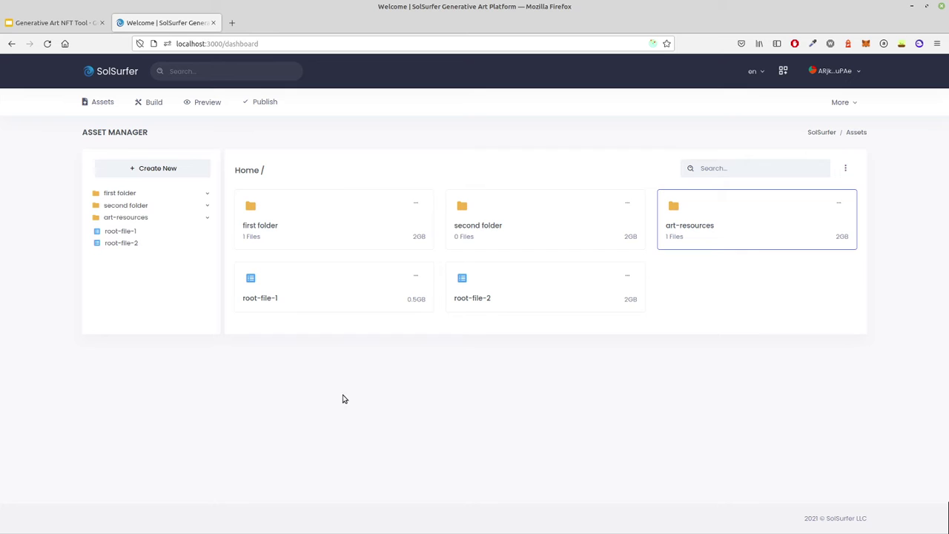
click(140, 175)
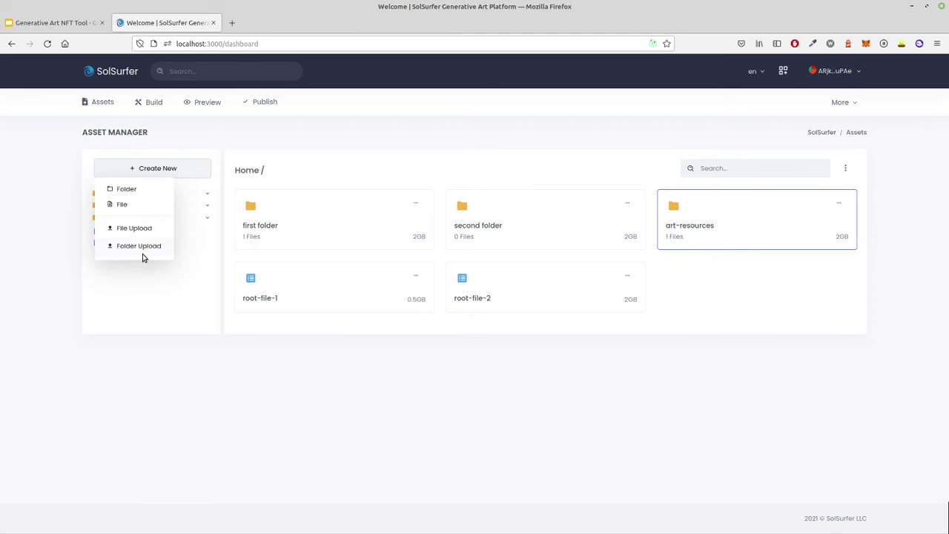
click(717, 275)
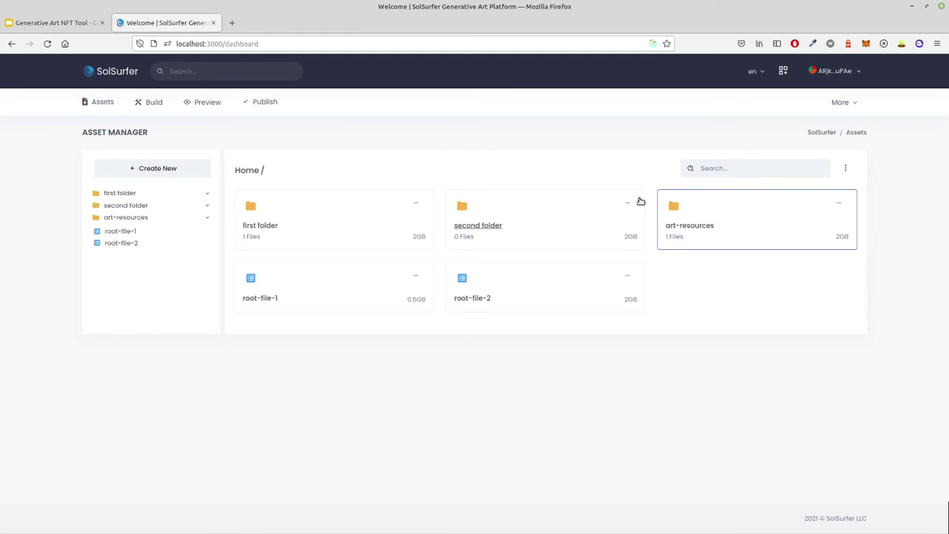
Go to the Build page and add an attribute named background
click(148, 104)
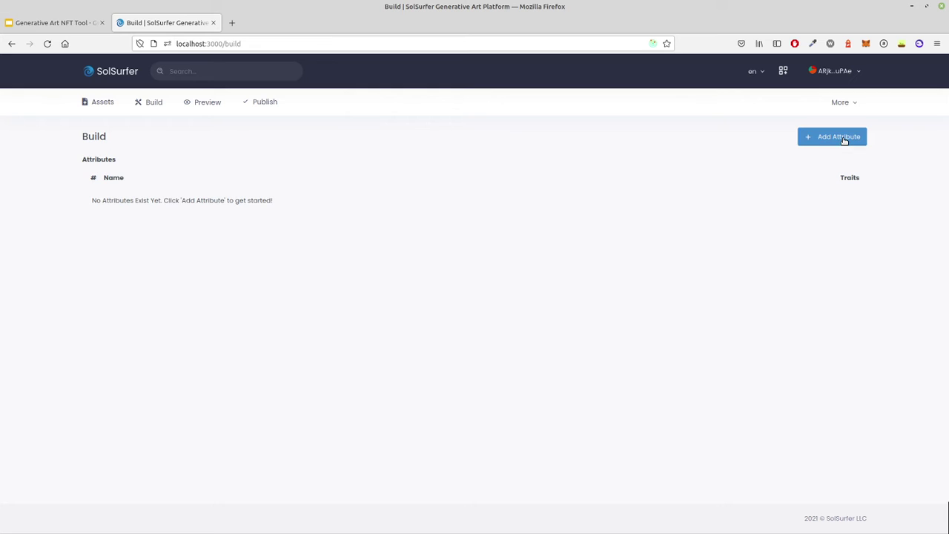
click(826, 140)
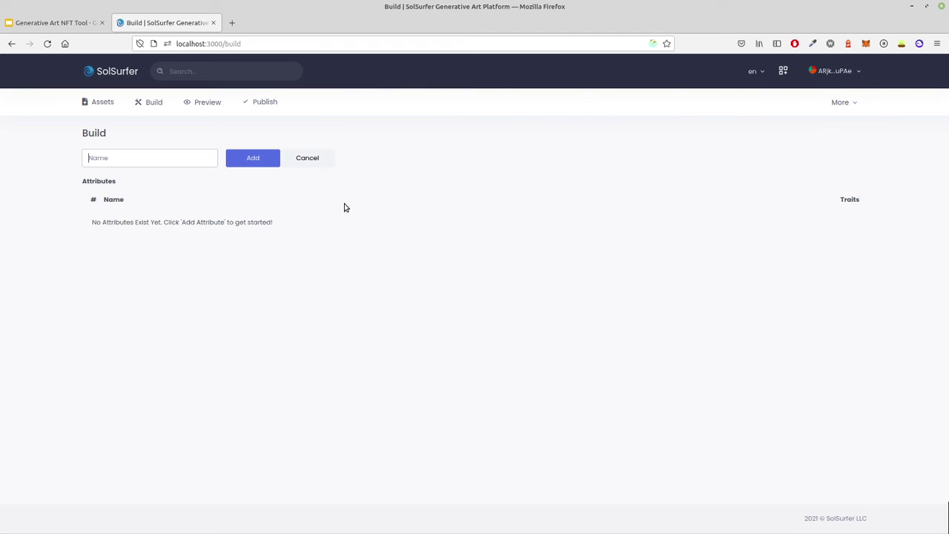
click(138, 163)
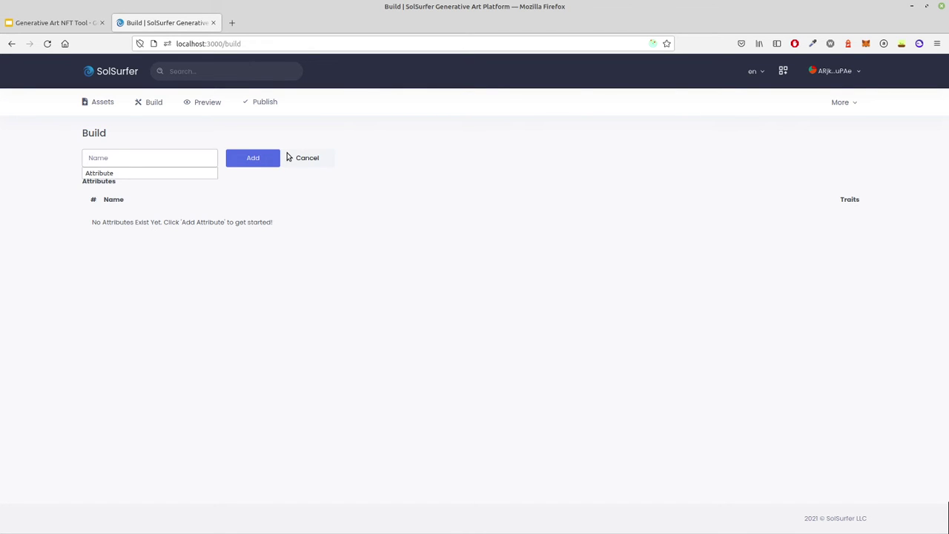
text(background)
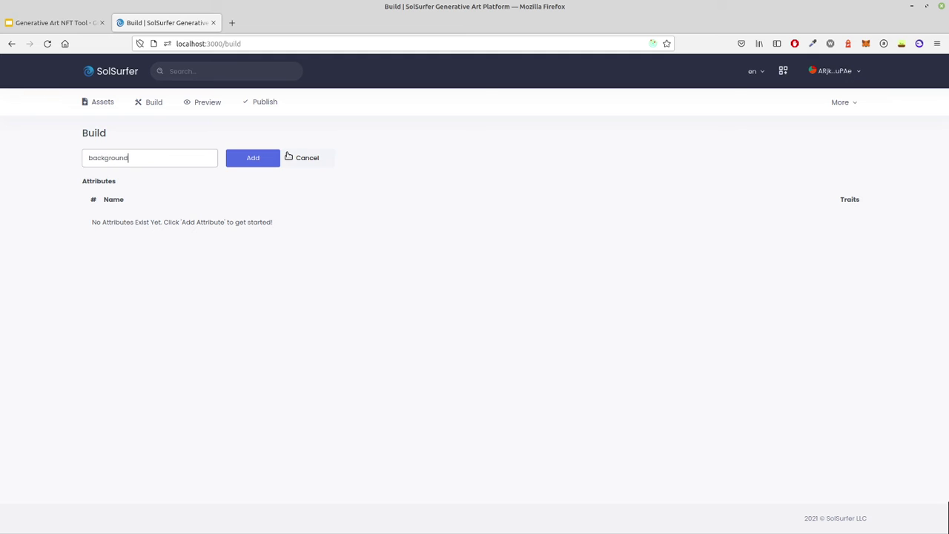
click(238, 158)
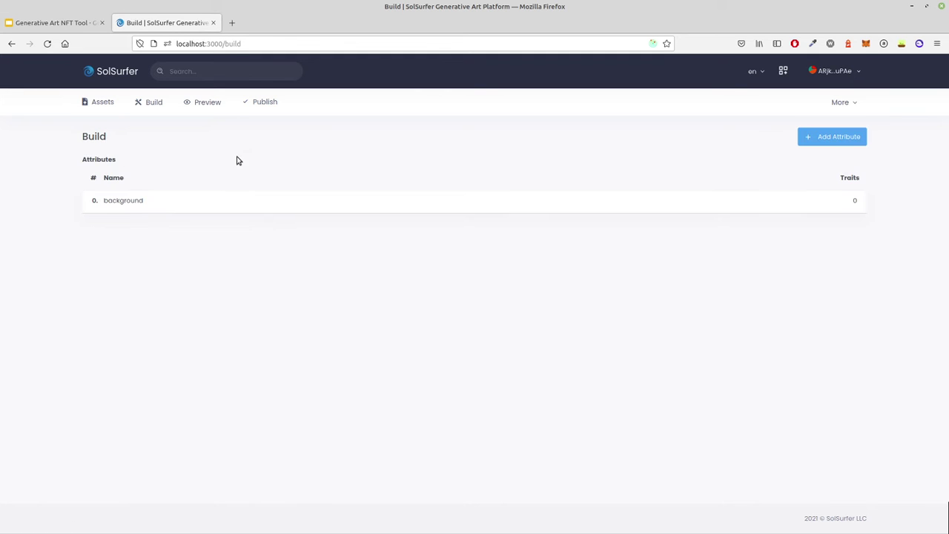
Start a new trait for the background attribute with the name rainbow, rarity 2 and order 2
click(136, 206)
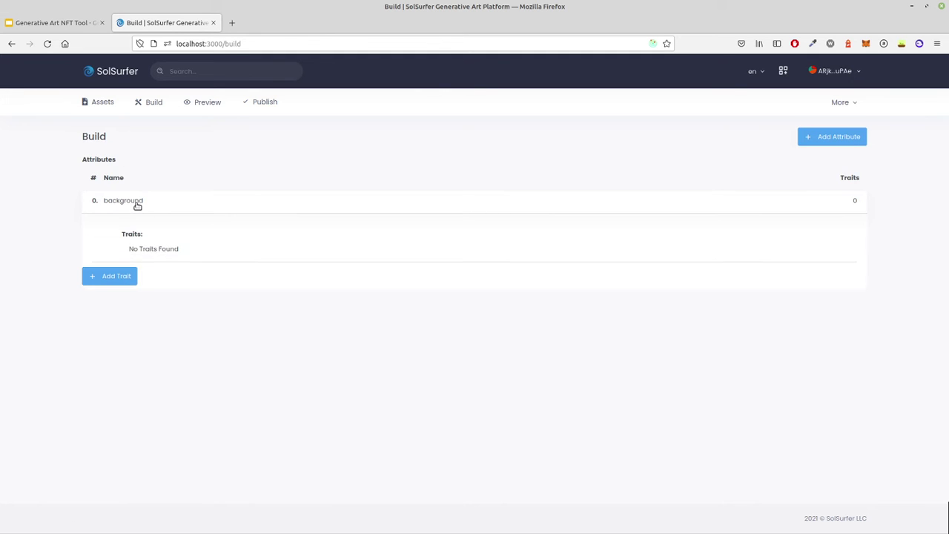
click(119, 278)
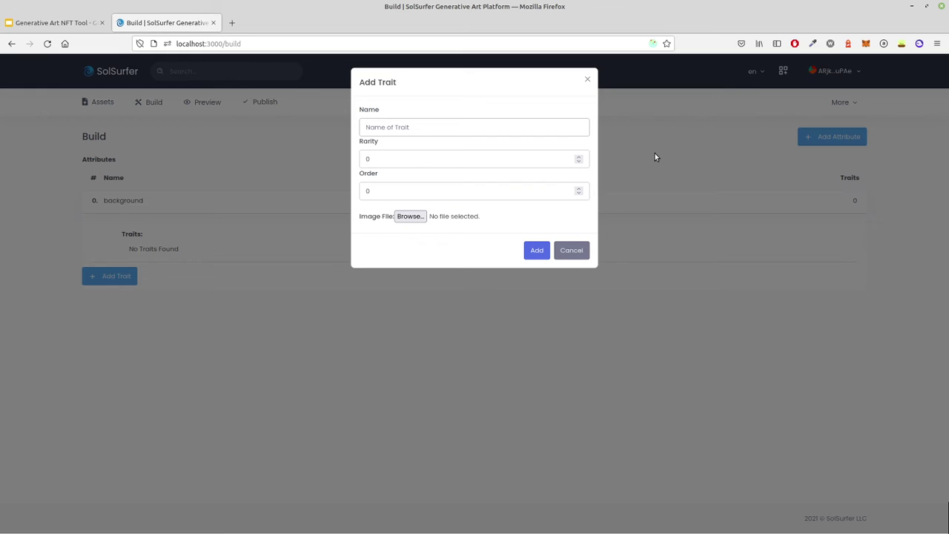
text(rainbow)
key(Tab)
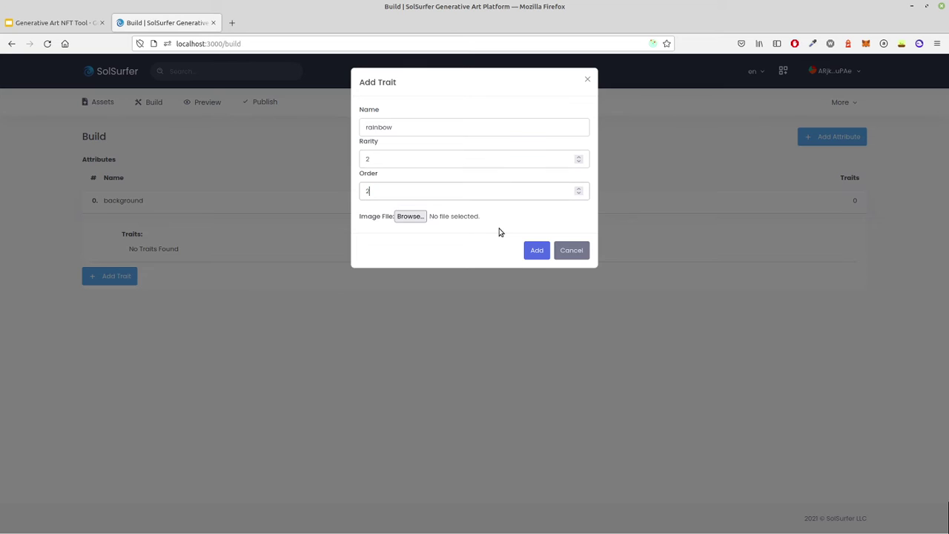
Attach background-29.png from the Attributes/background folder as the trait's image and add the rainbow trait
click(411, 217)
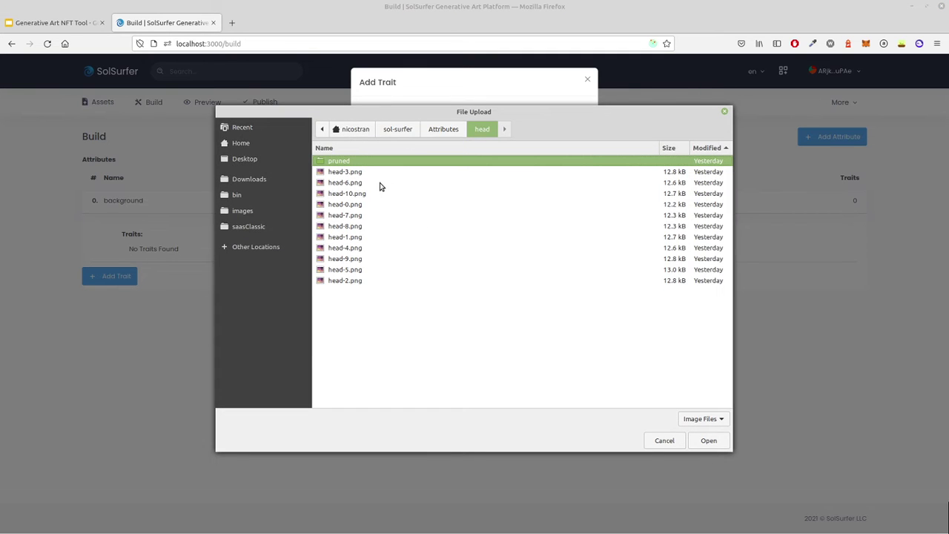
click(440, 130)
double_click(349, 186)
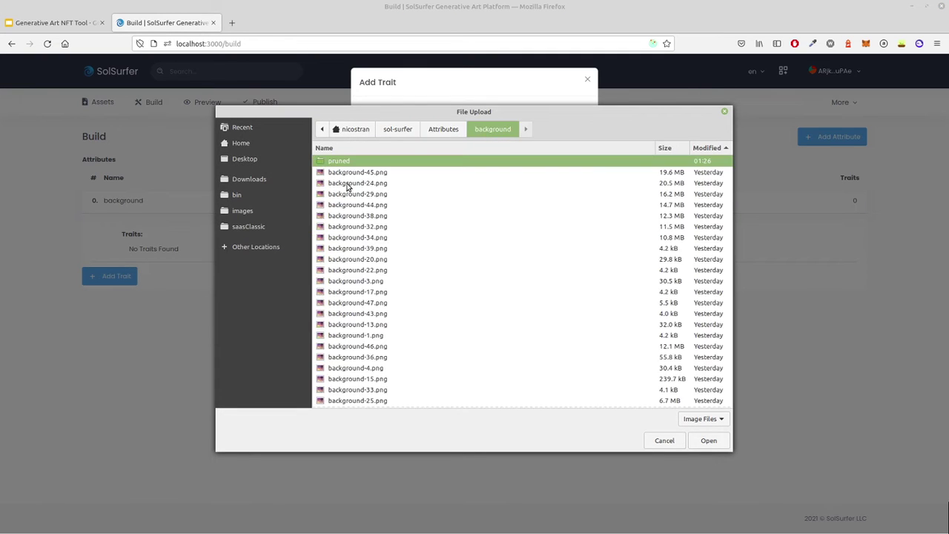
click(353, 173)
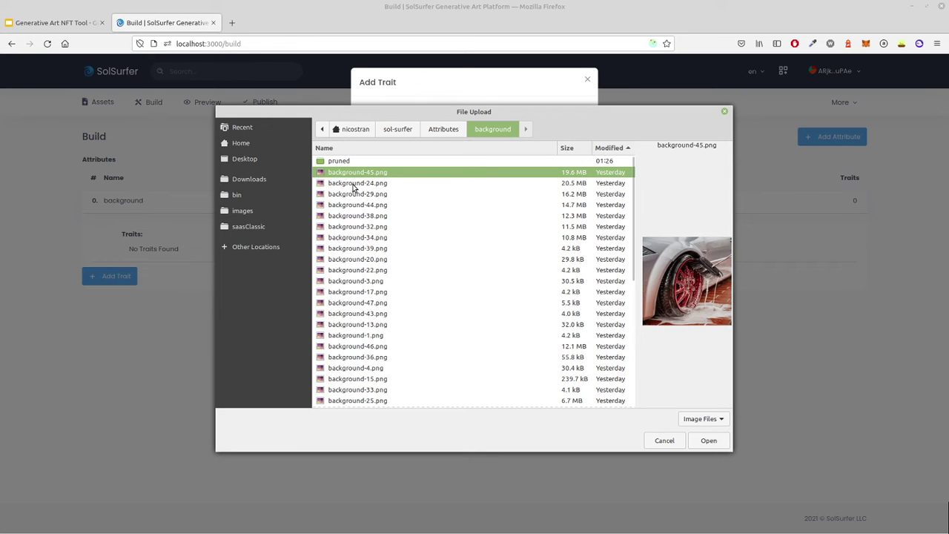
click(353, 184)
click(353, 196)
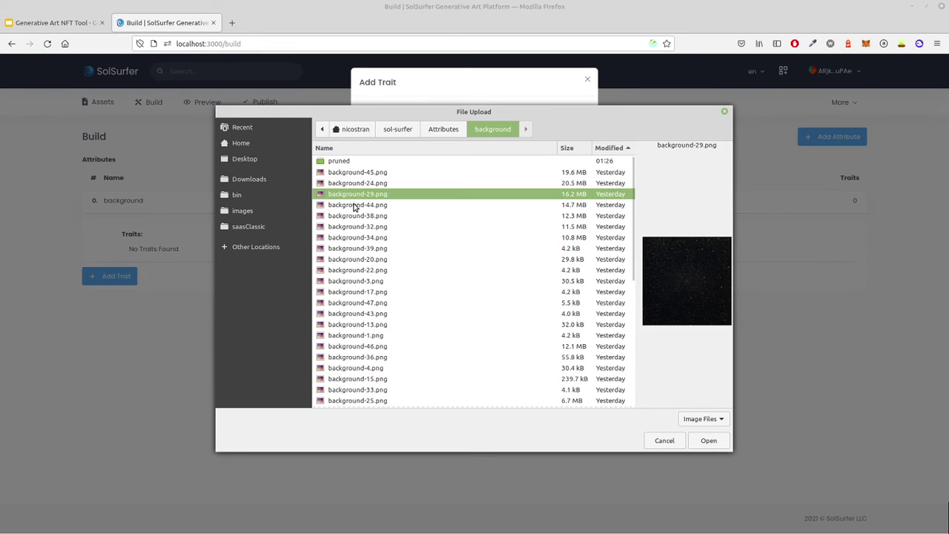
click(709, 441)
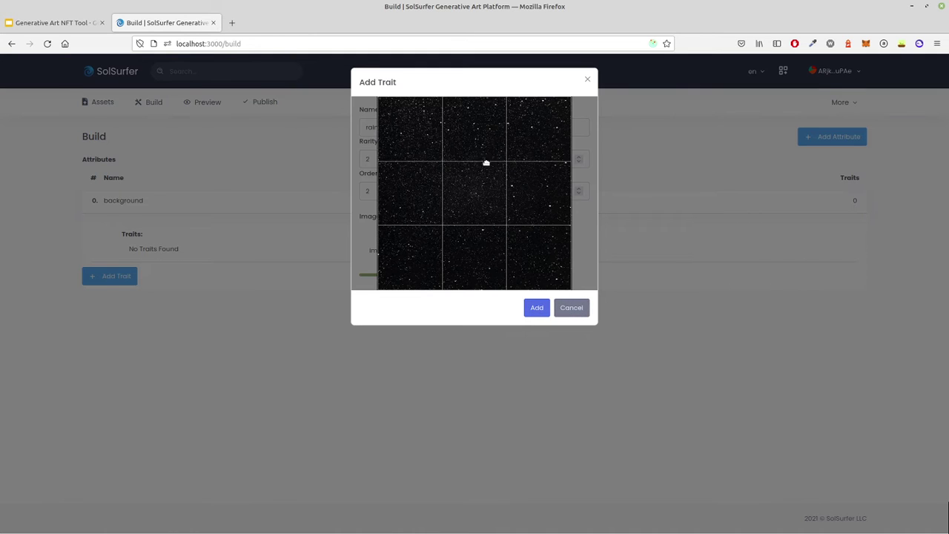
click(537, 309)
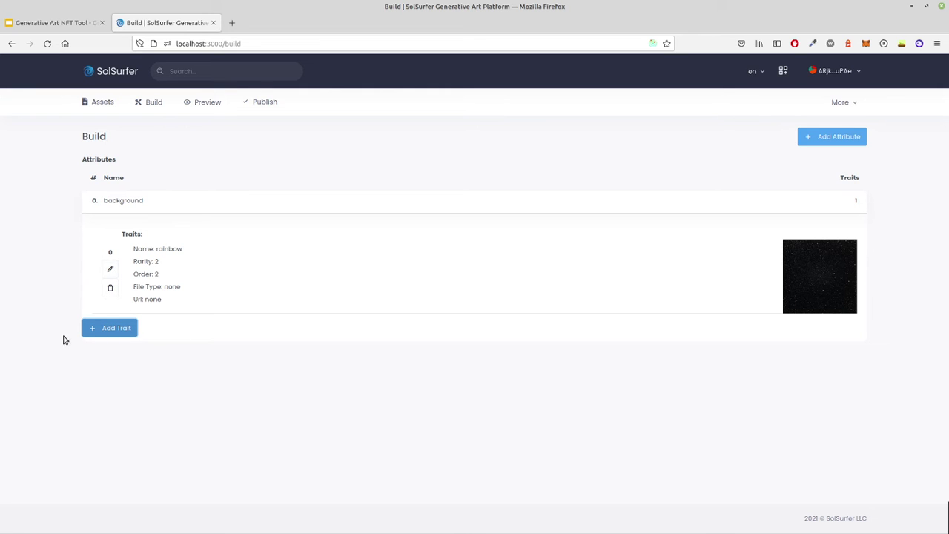
Add a second attribute named head
click(814, 139)
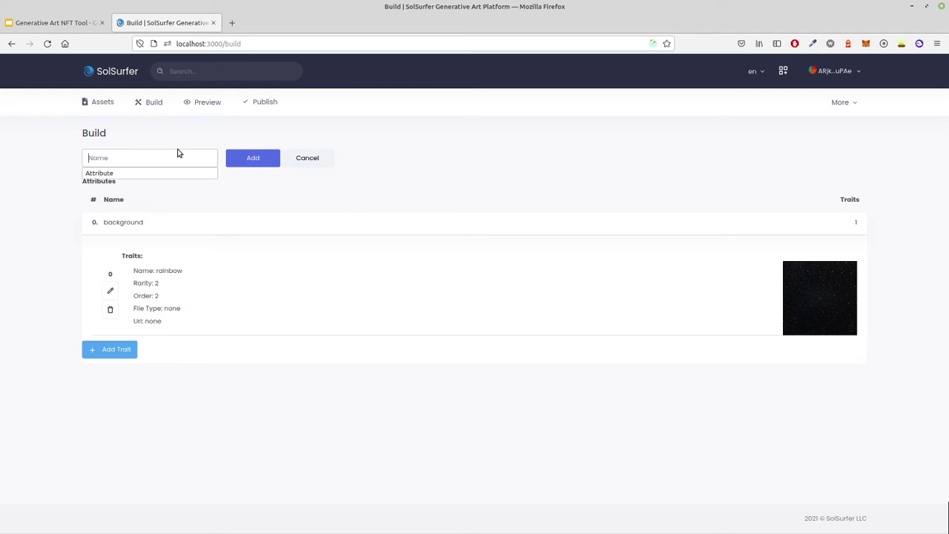
text(head)
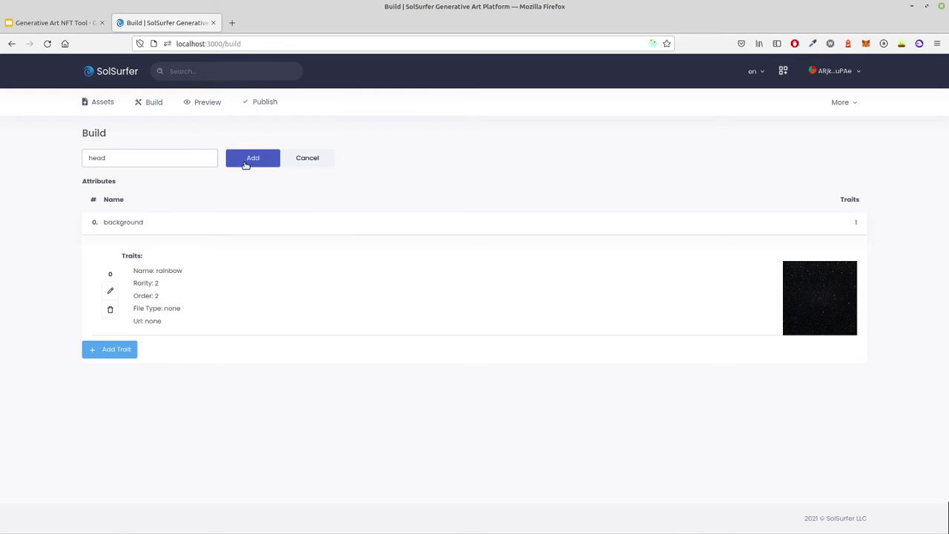
click(246, 163)
Start a new trait for the head attribute with the name brown, rarity 3 and order 3
click(105, 365)
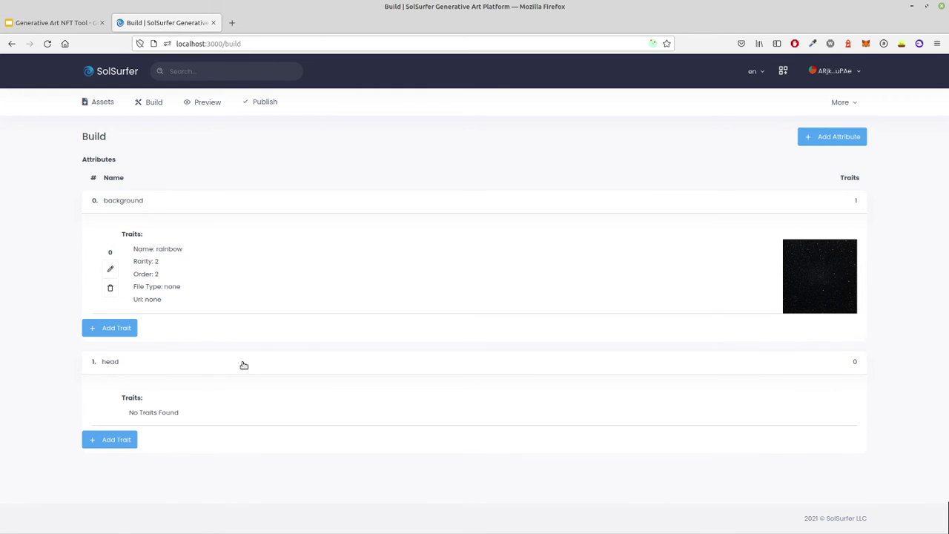
click(166, 203)
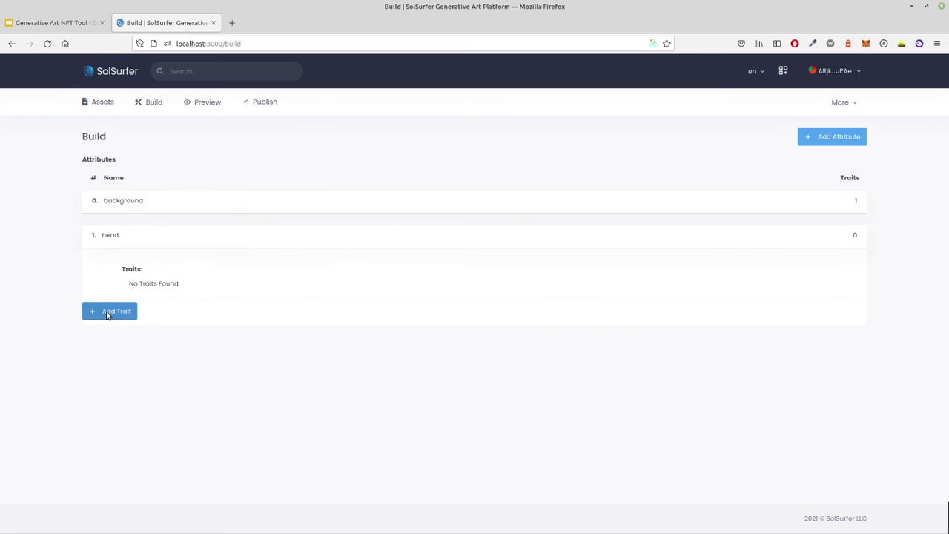
click(106, 311)
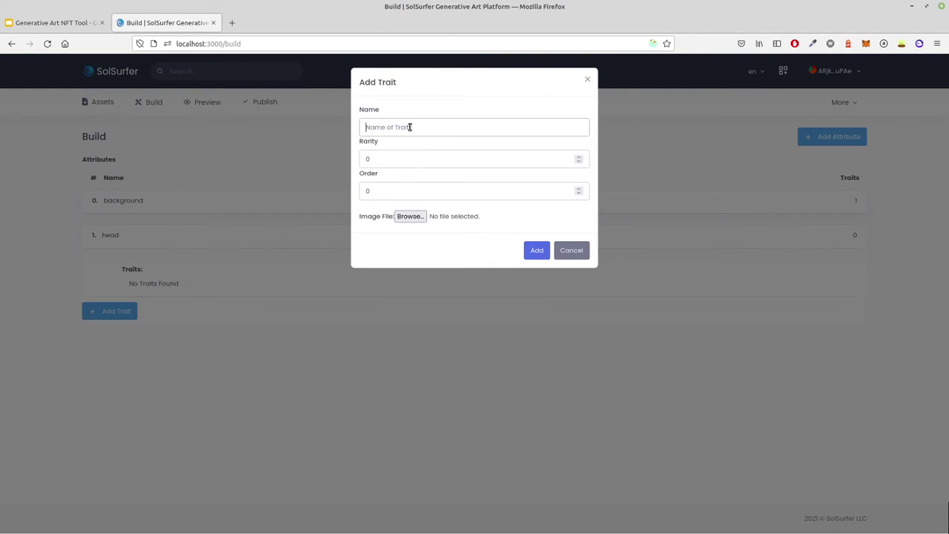
text(brown)
Attach head-6.png from the Attributes/head folder as the trait's image and add the brown trait
click(405, 217)
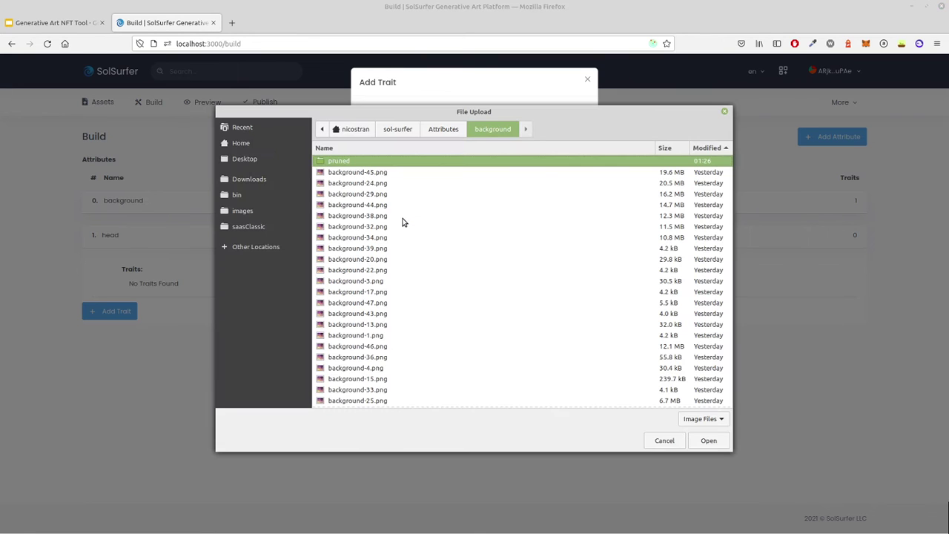
click(437, 129)
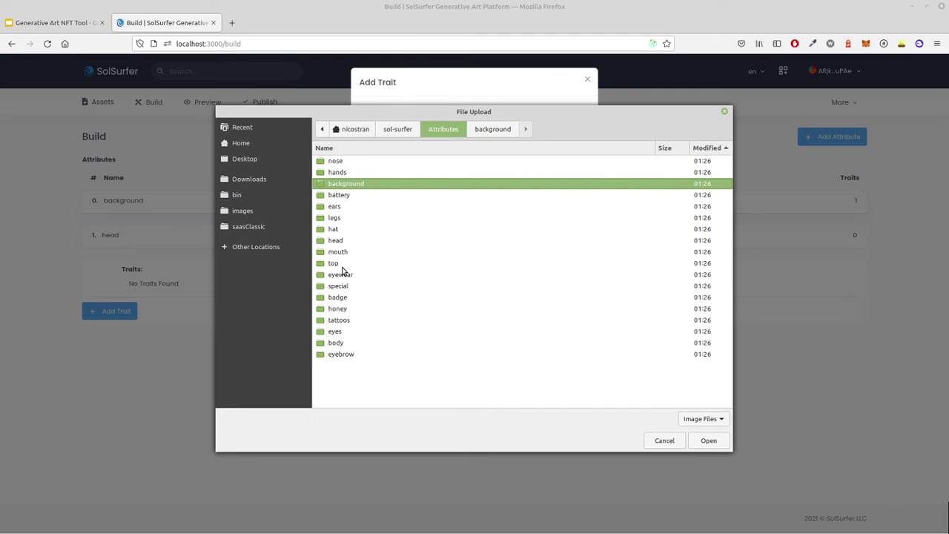
double_click(341, 242)
click(358, 173)
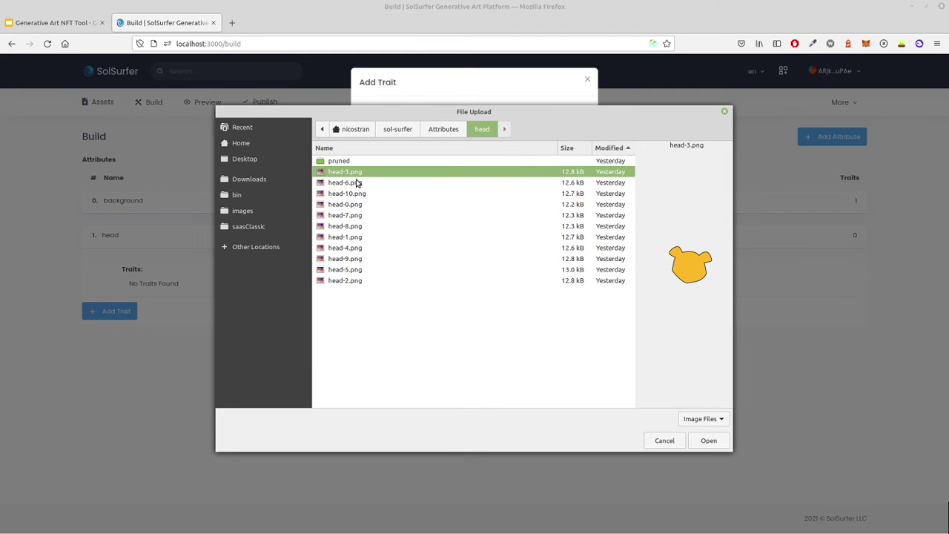
click(356, 185)
click(358, 192)
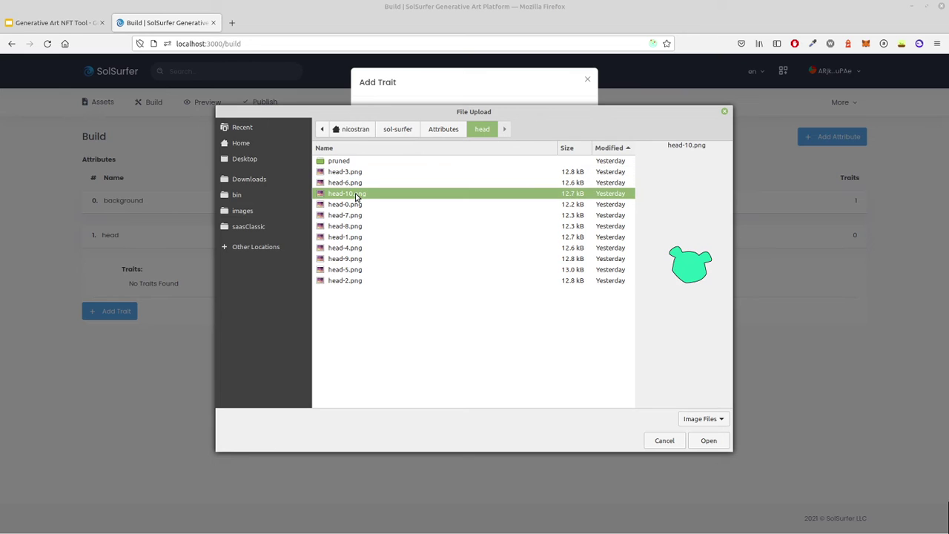
click(356, 186)
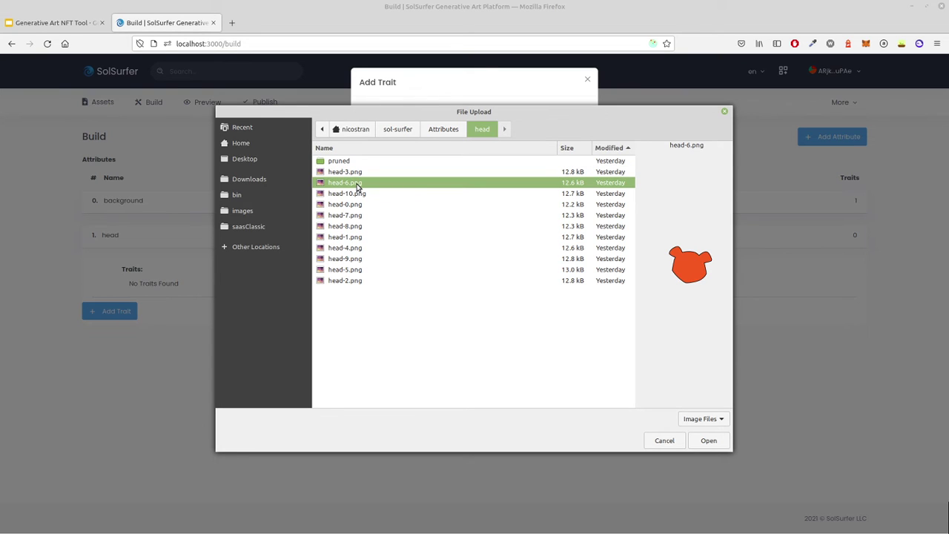
double_click(357, 186)
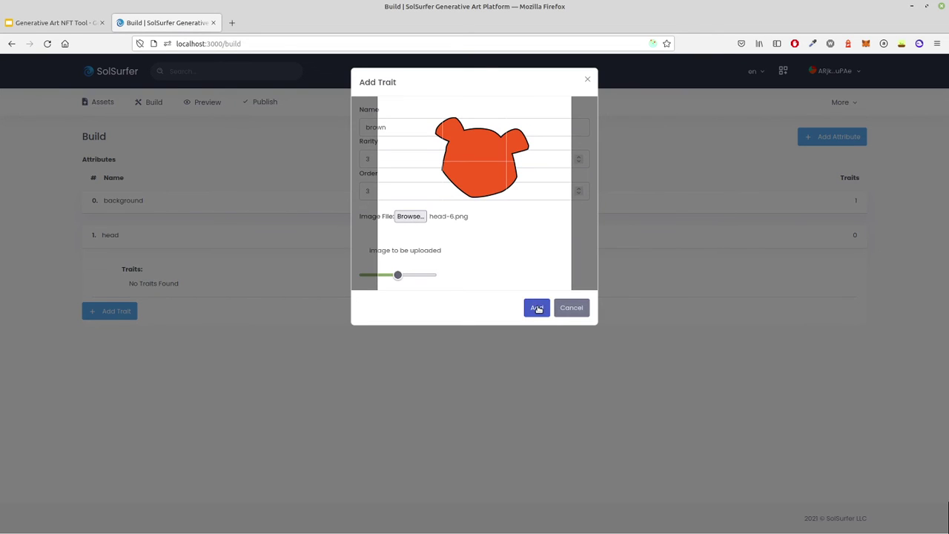
click(537, 308)
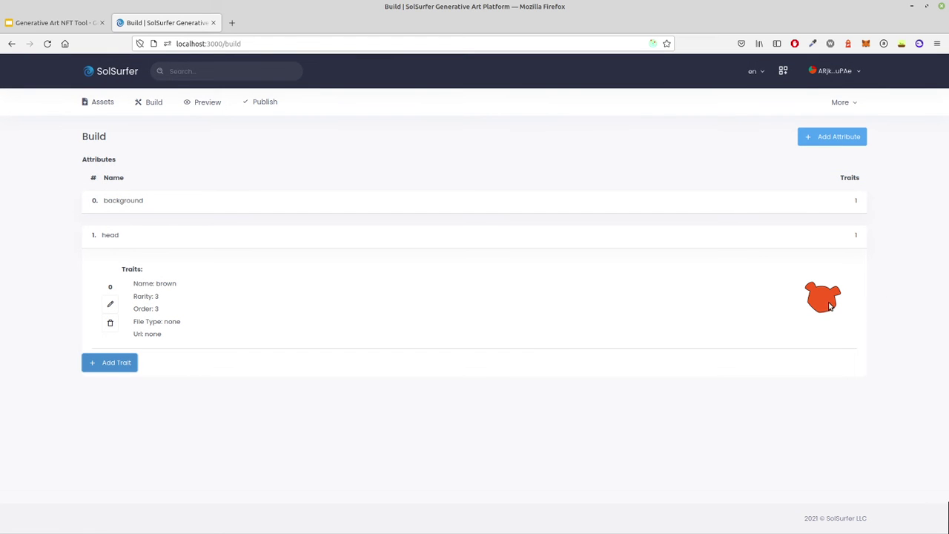
Start a second trait for the head attribute with the name yellow-head, rarity 5 and order 3
click(662, 199)
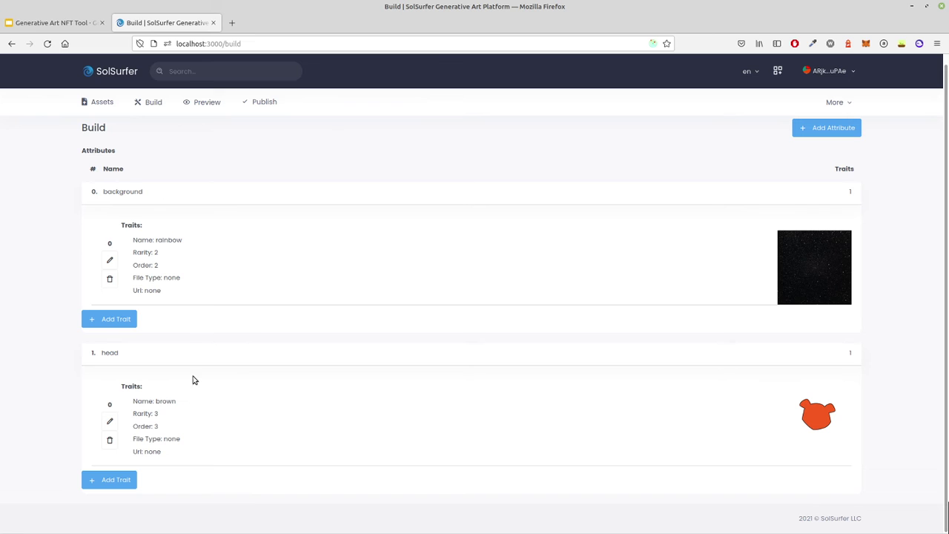
click(111, 480)
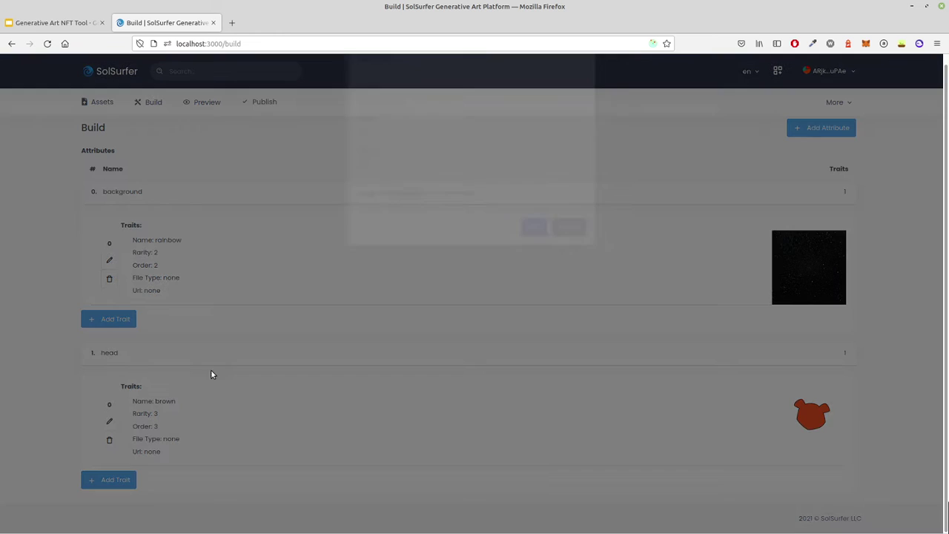
click(487, 133)
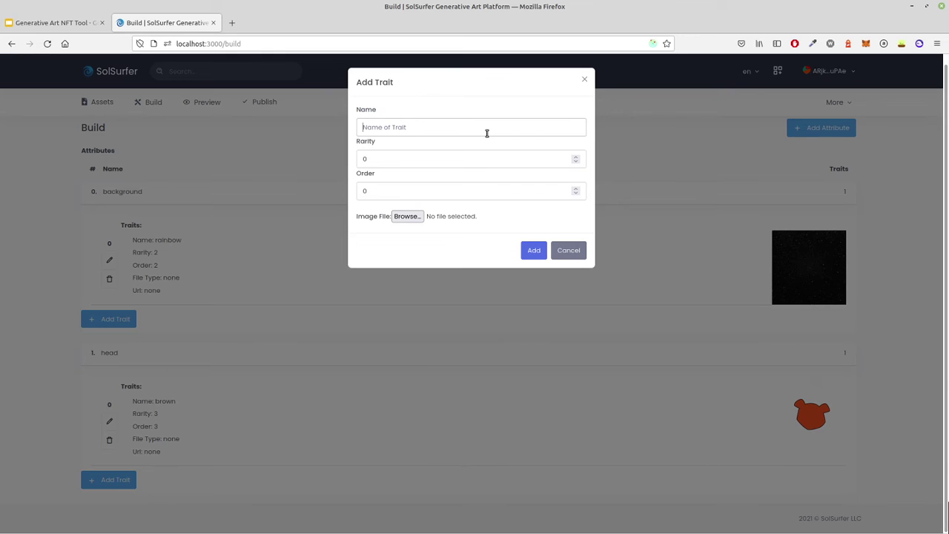
text(yellow-head)
key(Tab)
text(5)
text(3)
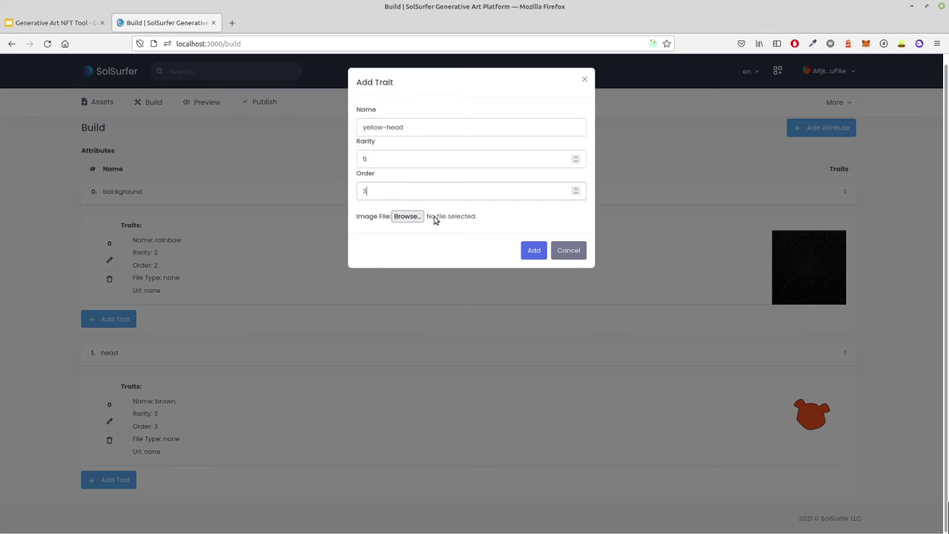
Attach head-3.png as the trait's image and add the yellow-head trait
click(407, 221)
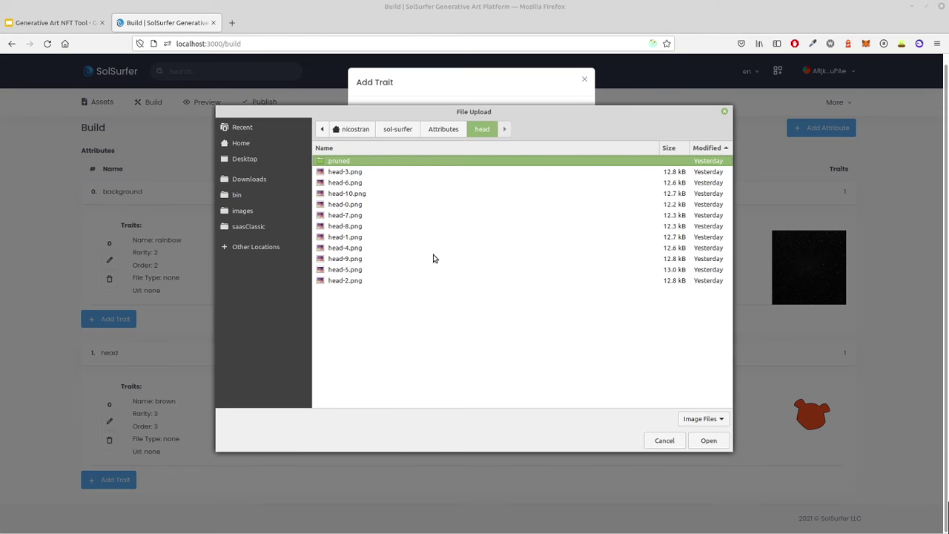
click(355, 173)
click(701, 442)
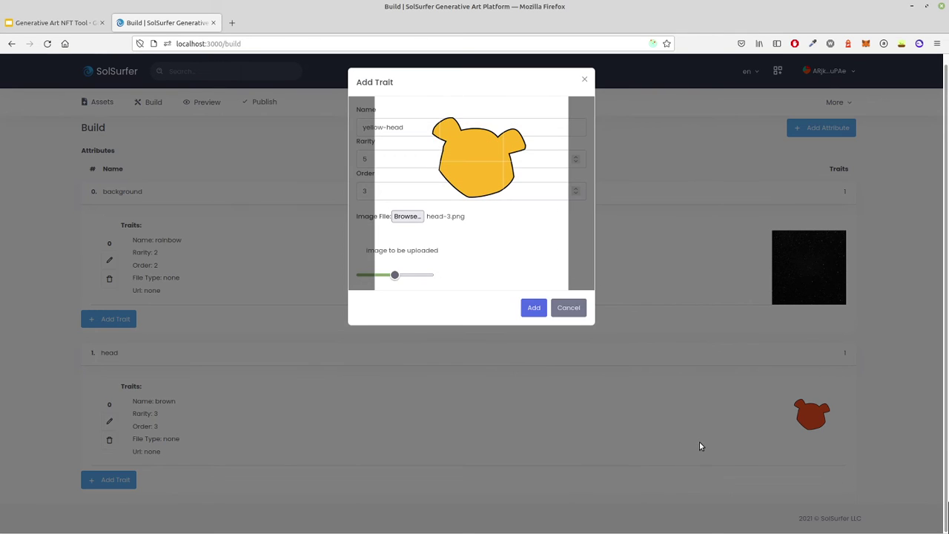
click(534, 307)
scroll(654, 422, down, 2)
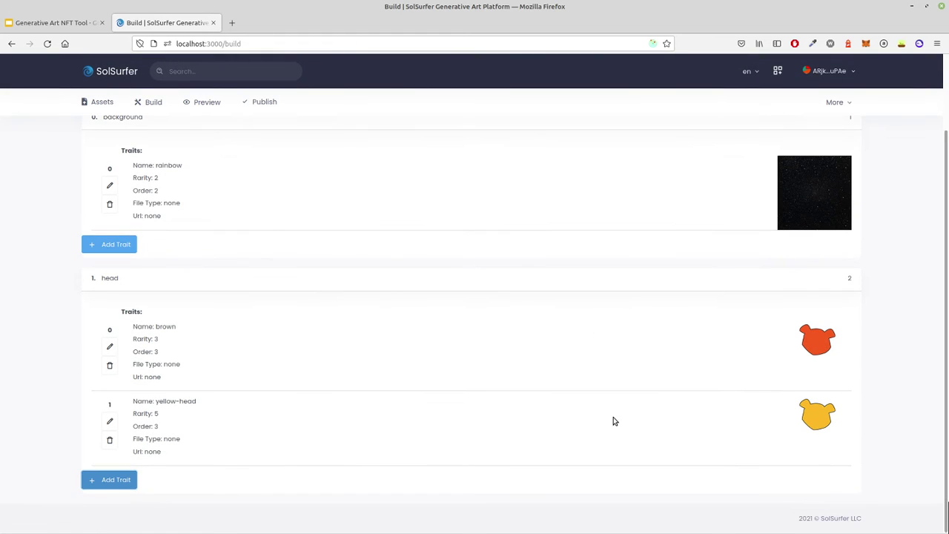
scroll(614, 417, up, 3)
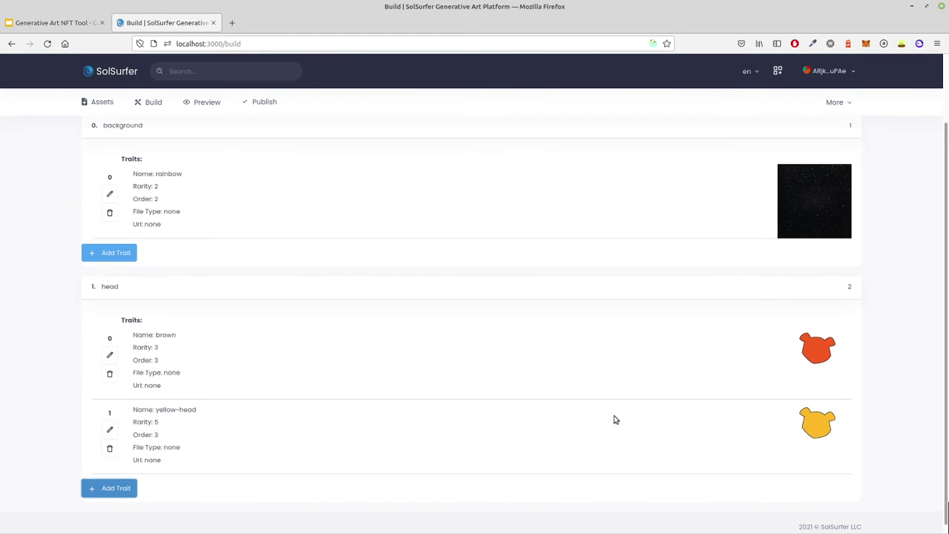
Go to the Preview page, set the number of images to 3 and generate the random NFTs
click(194, 104)
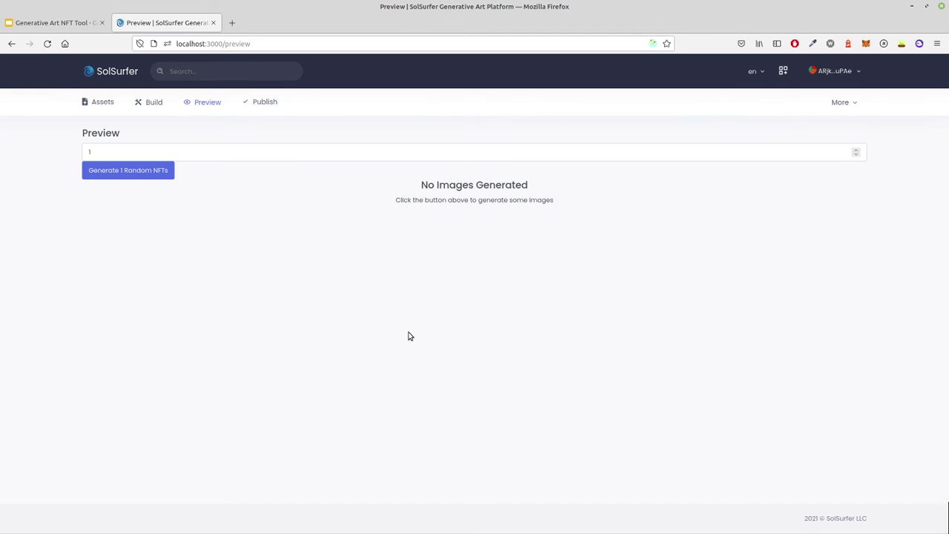
double_click(81, 151)
text(3)
click(125, 172)
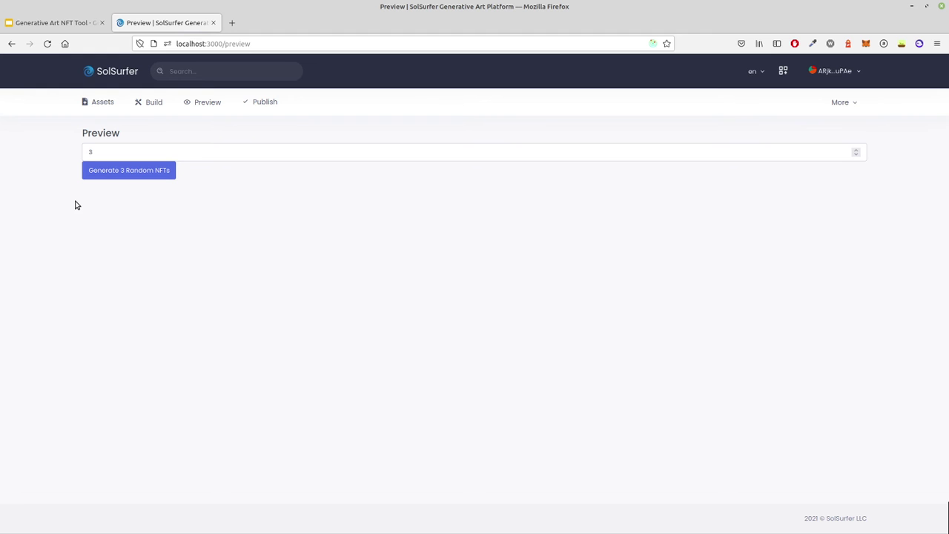
Switch to the terminal and place its window over the middle of the browser page
key(alt+Tab)
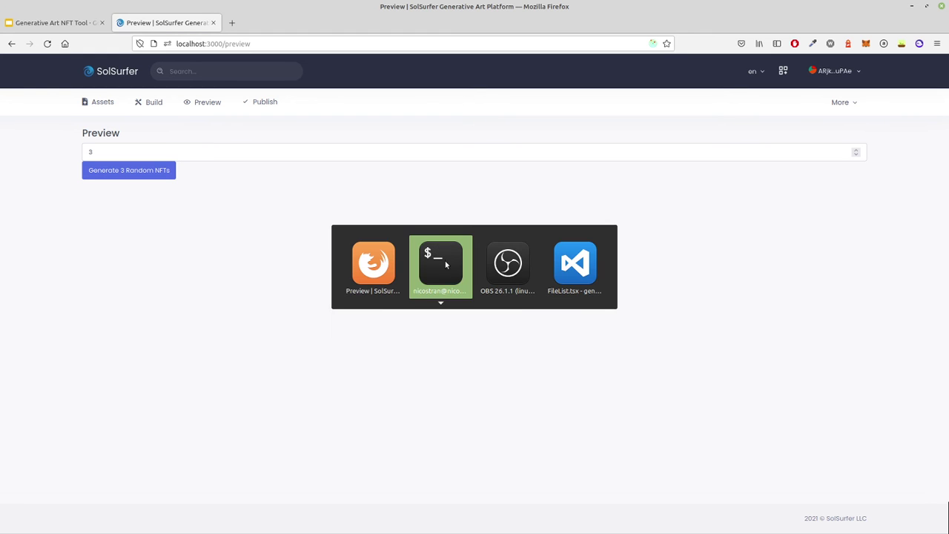
drag(442, 156, 0, 151)
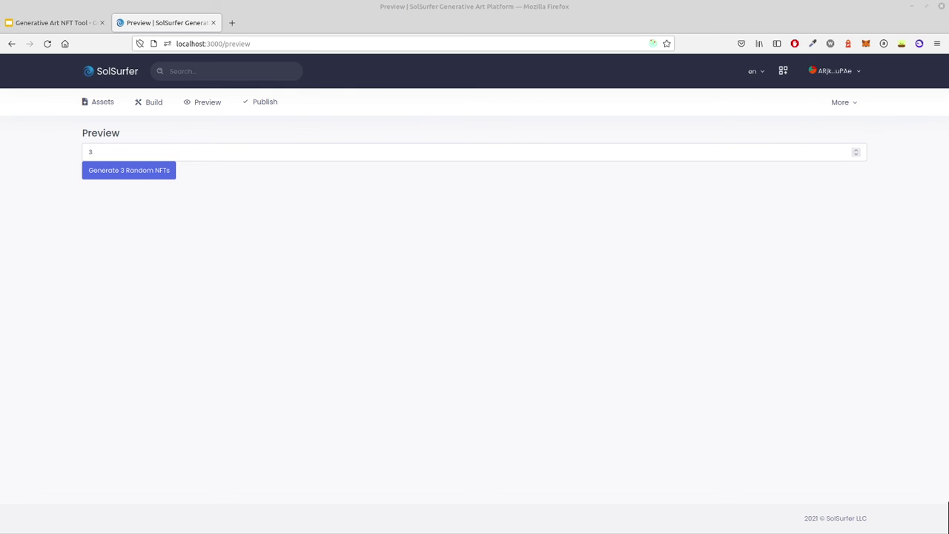
key(alt+Tab)
drag(294, 68, 500, 121)
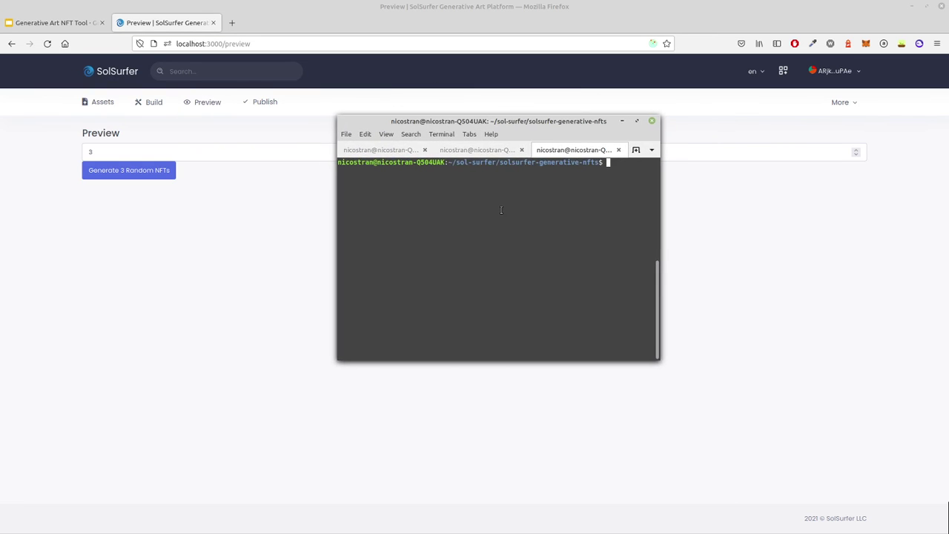
Try to run the generator script with node index.js in the solsurfer-generative-nfts folder
text(node indexjs)
key(Return)
key(BackSpace)
key(BackSpace)
text(.js)
key(Return)
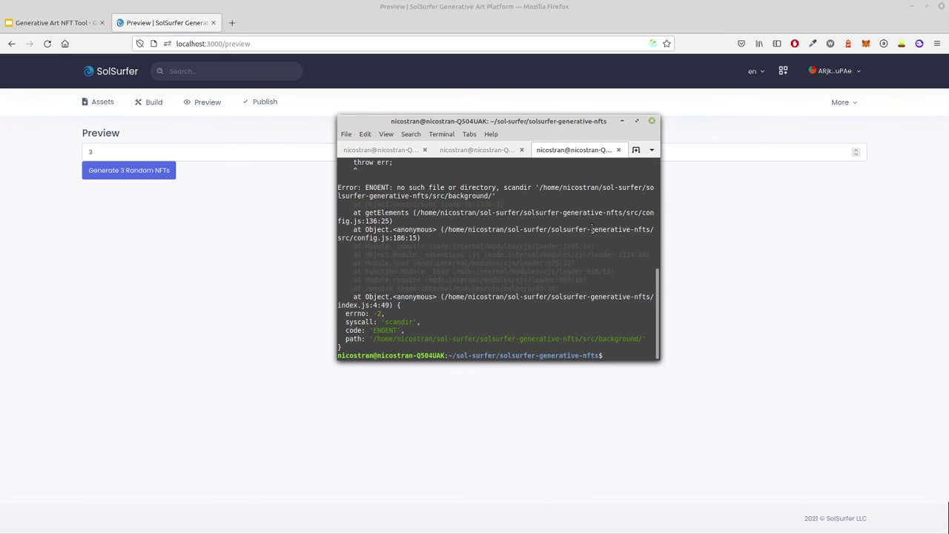
List the project folder's contents, try running node index.js 10, and minimize the terminal
text(ls)
key(Return)
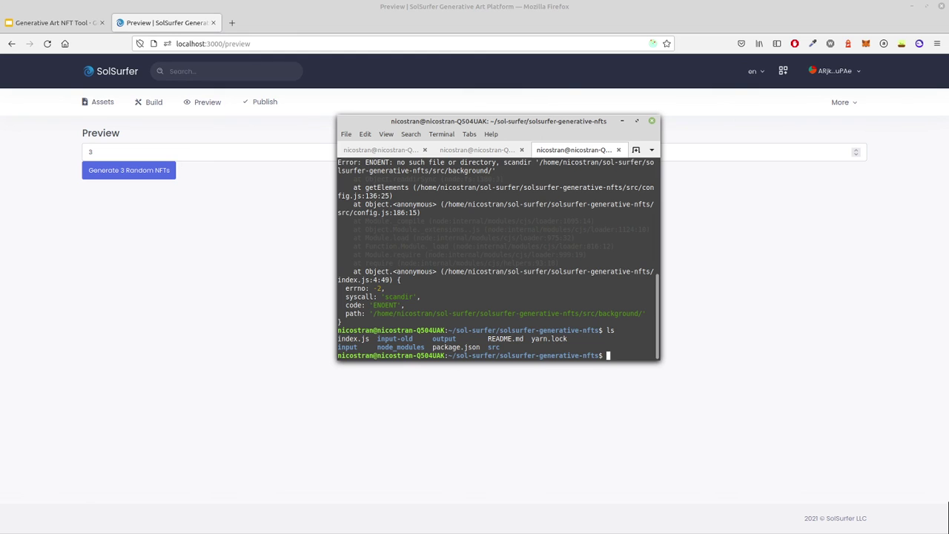
text(node index.js)
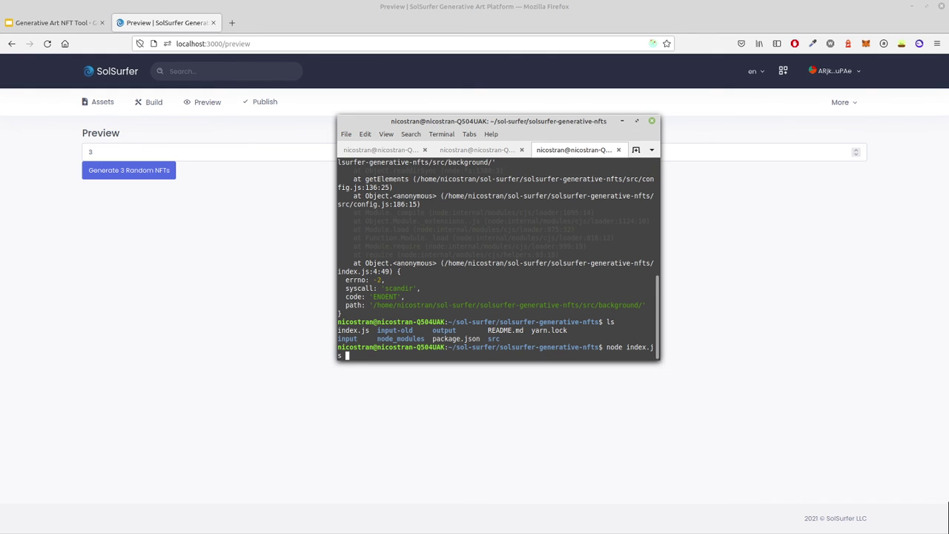
text( 10)
key(Return)
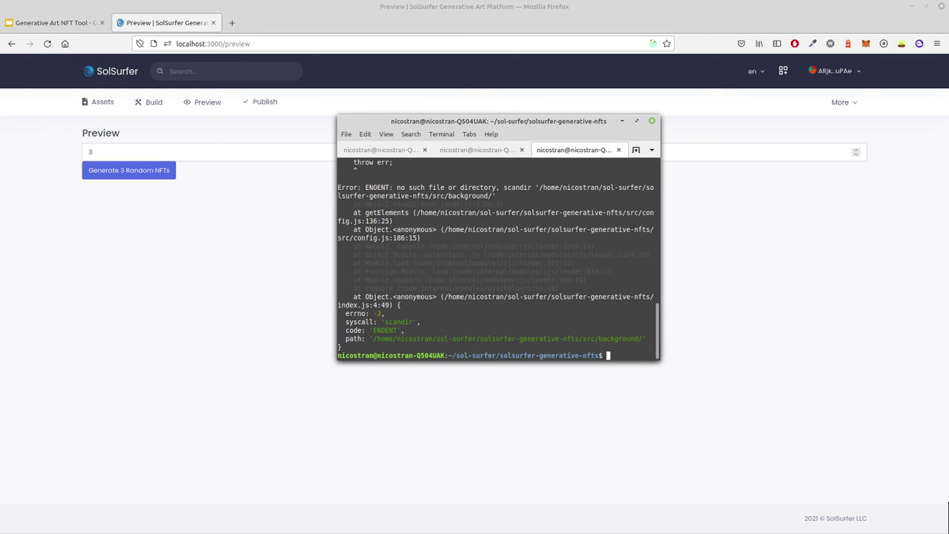
click(622, 121)
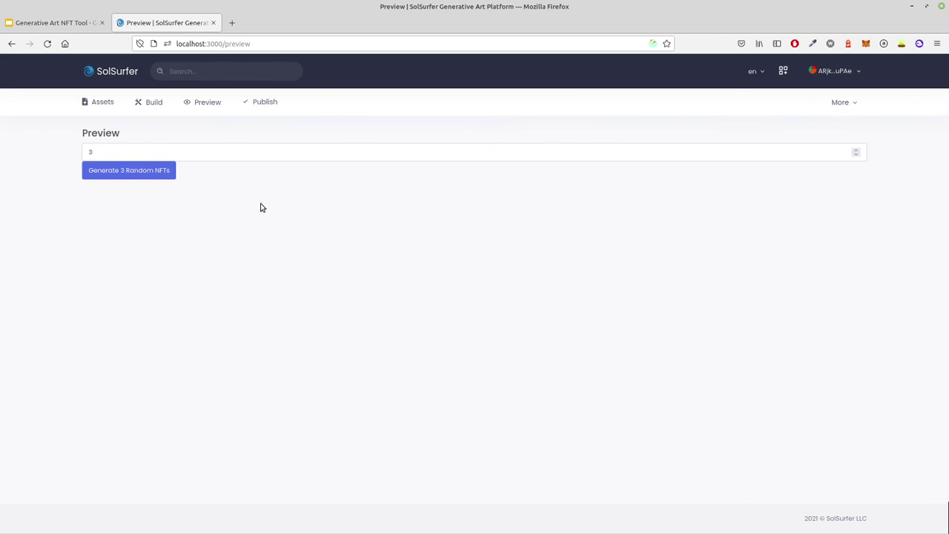
View the Publish page and return to the Build page by way of the Preview page
click(265, 102)
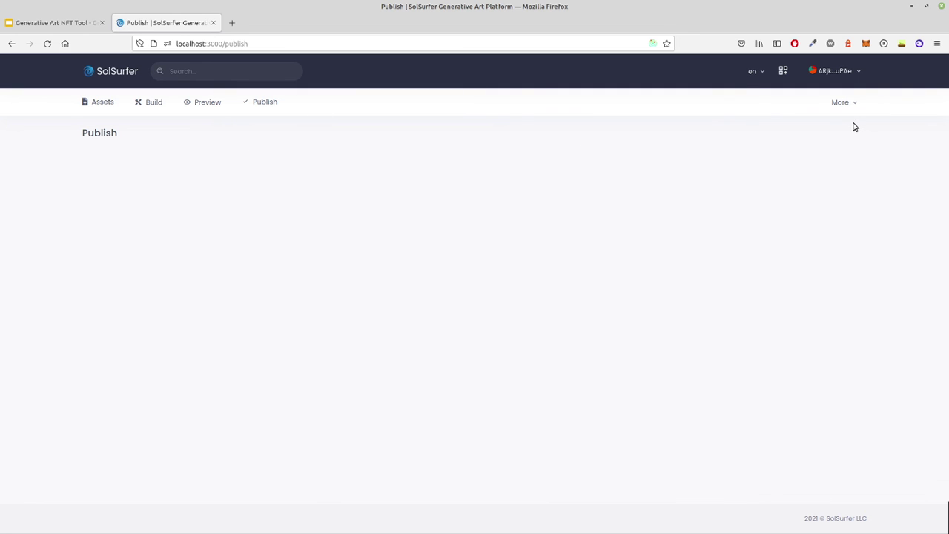
click(205, 104)
right_click(209, 113)
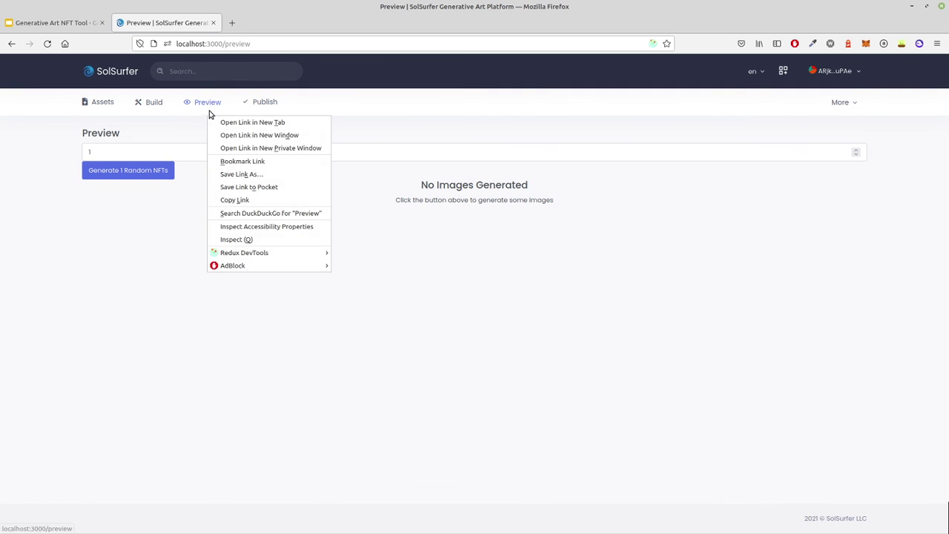
click(156, 121)
click(149, 108)
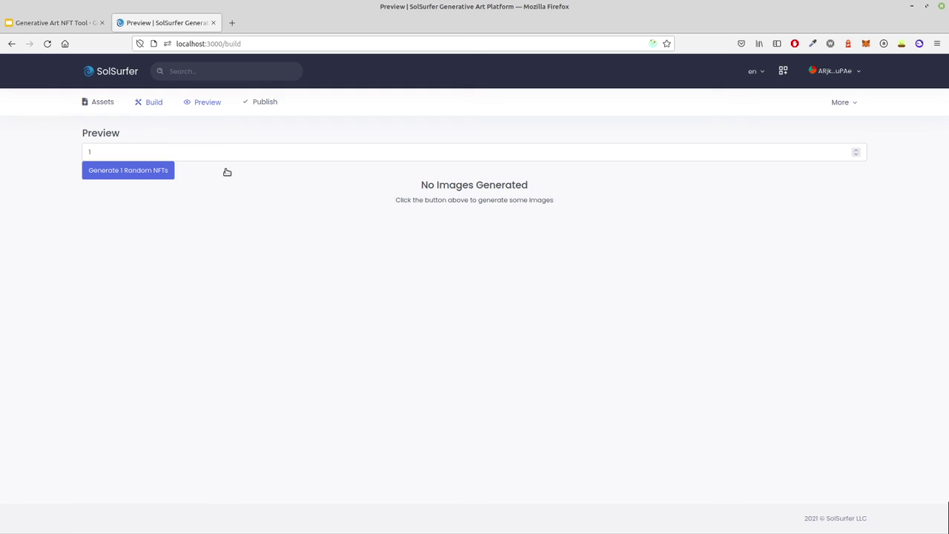
click(154, 100)
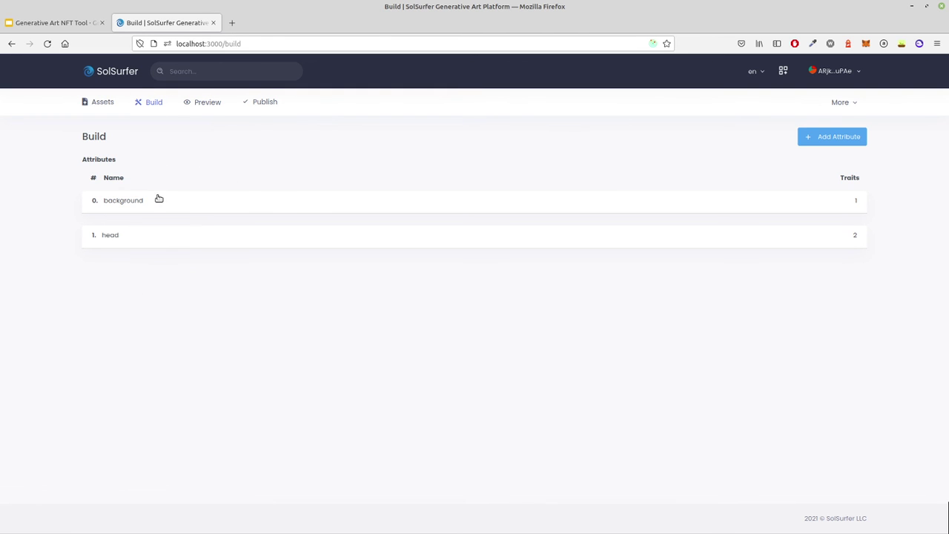
Expand the head and background attributes and examine the details and images of their traits
click(208, 240)
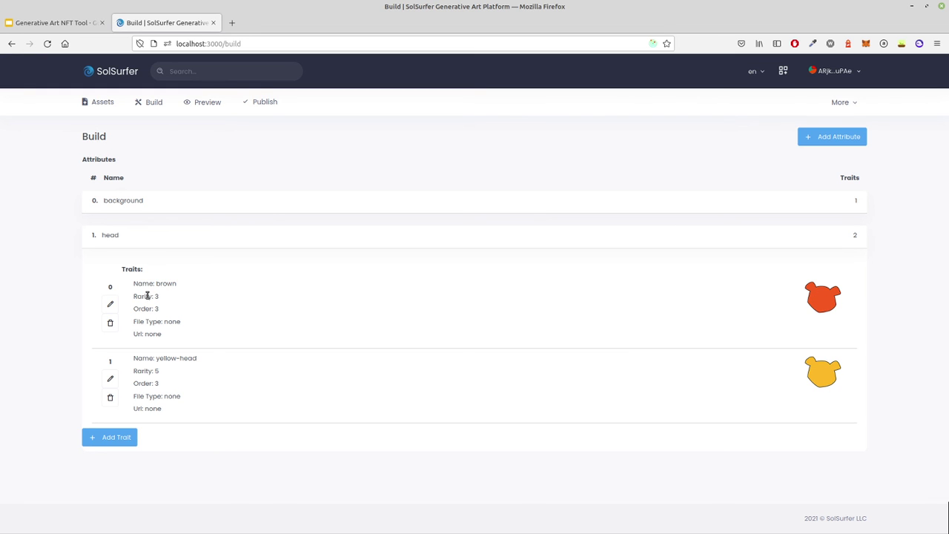
click(205, 210)
scroll(249, 297, down, 2)
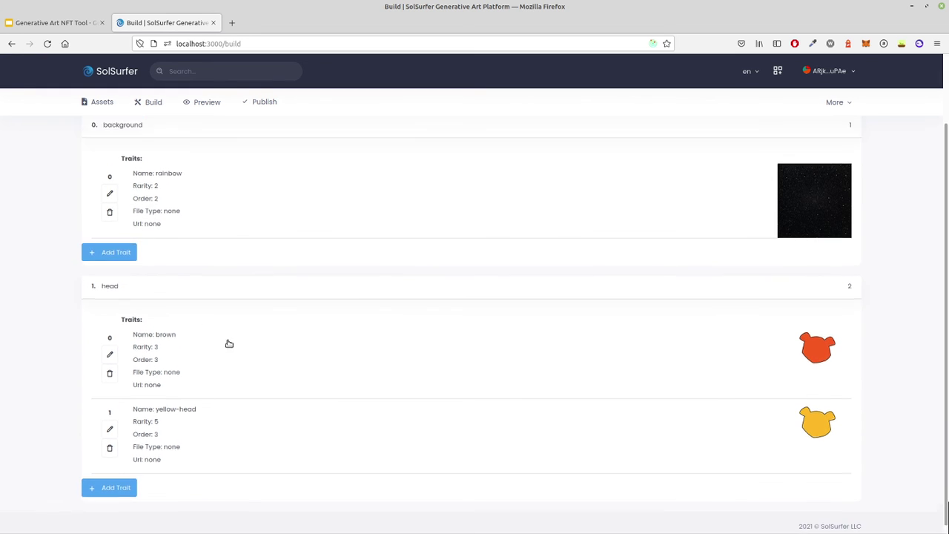
scroll(229, 343, up, 2)
right_click(231, 343)
click(168, 163)
scroll(841, 321, down, 2)
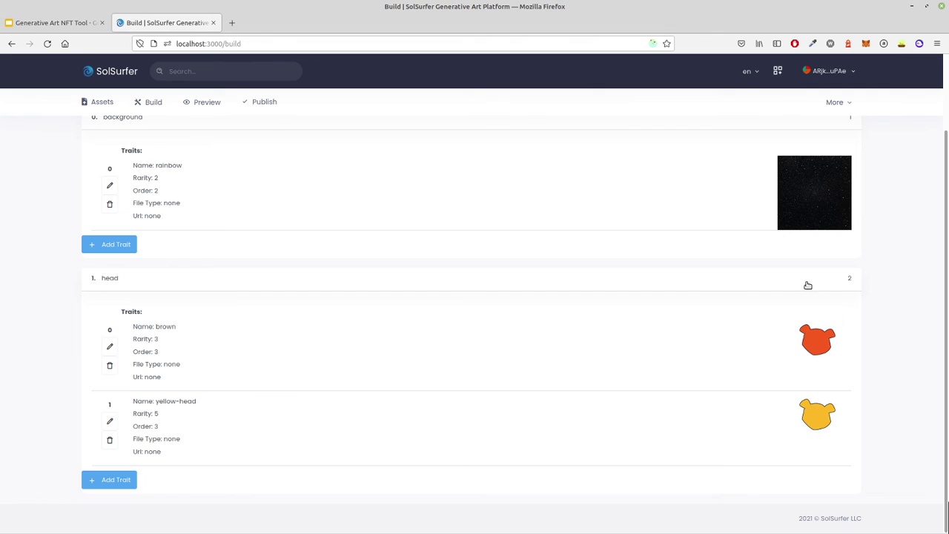
scroll(826, 324, up, 2)
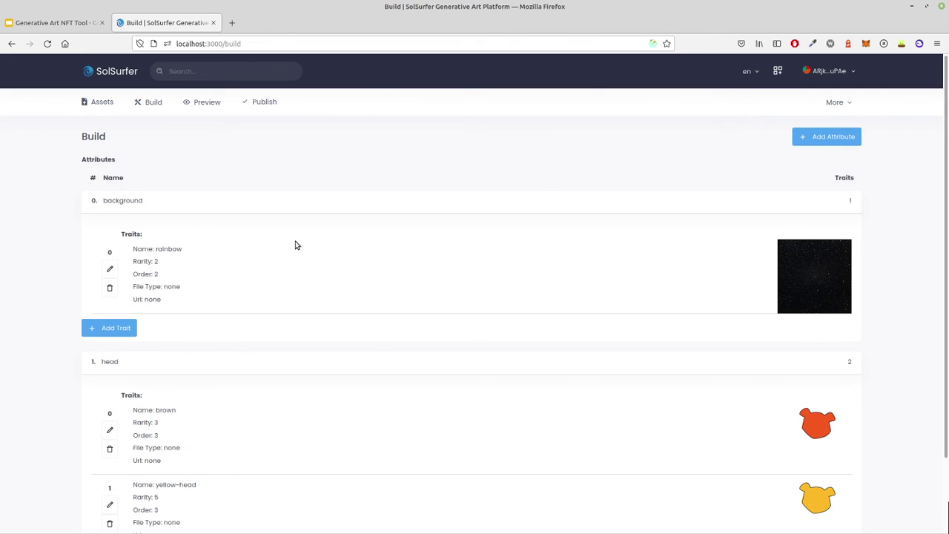
scroll(816, 379, down, 2)
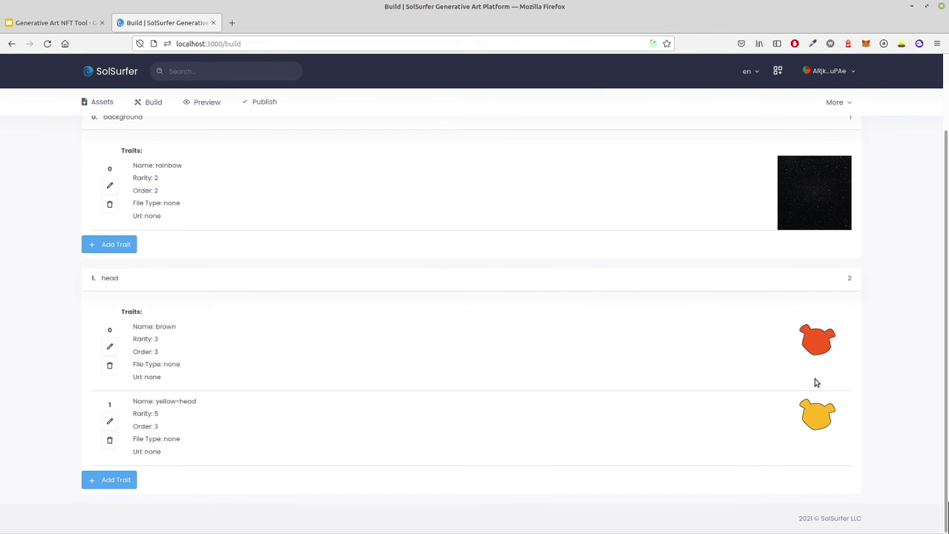